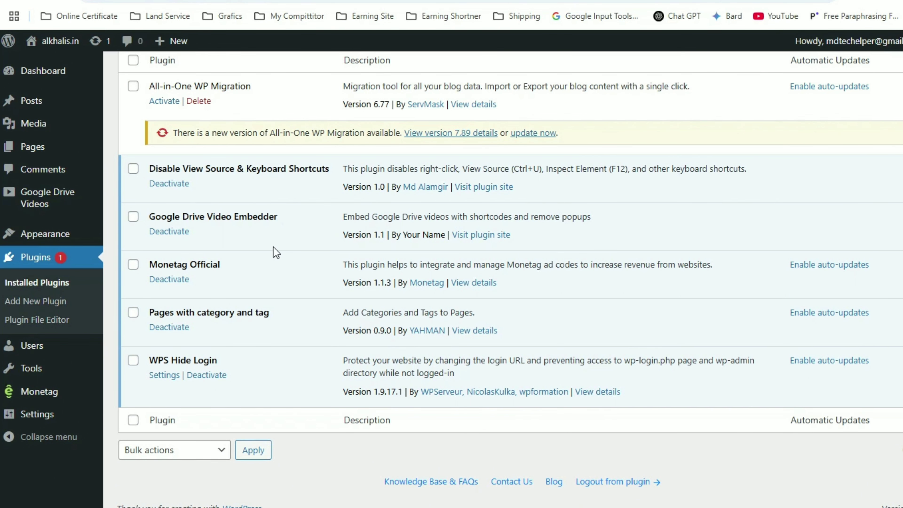
Highlight the Google Drive Video Embedder plugin name on the plugins page.
scroll(273, 247, "up", 2)
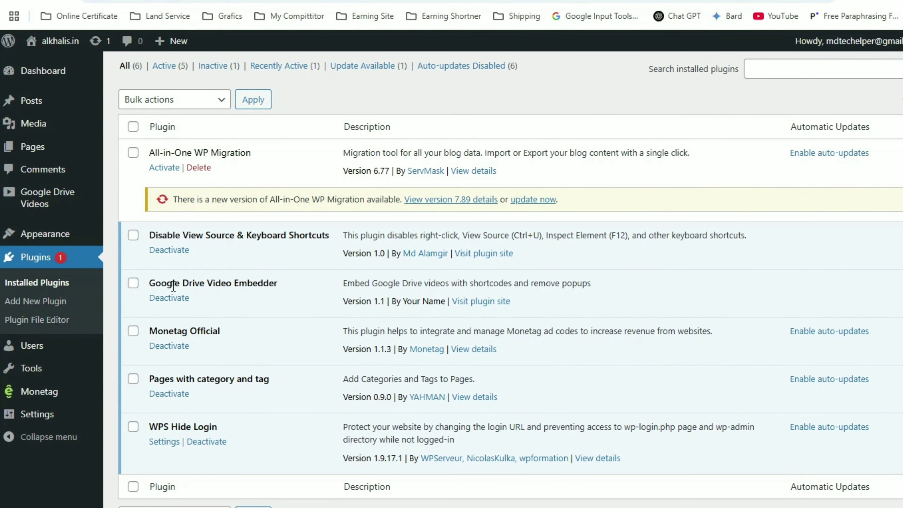
left_click_drag(171, 285, 281, 286)
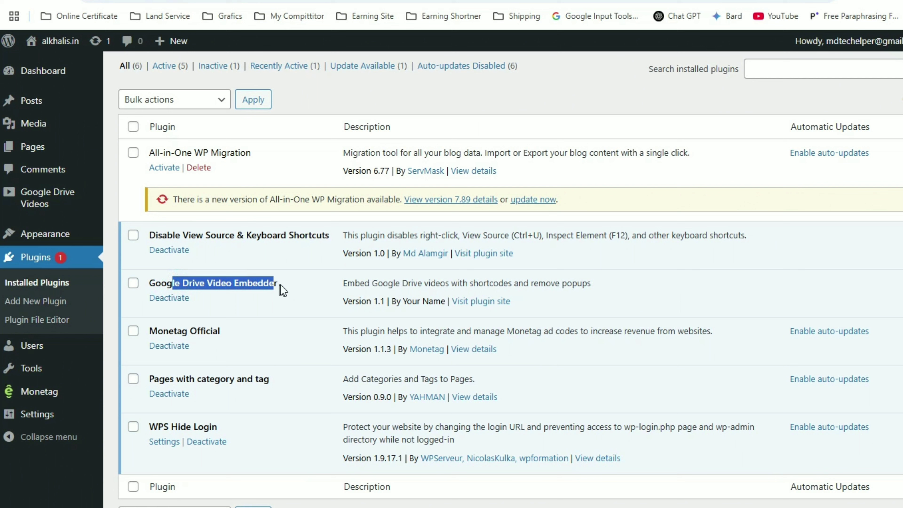
left_click(253, 284)
Open the Google Drive Videos list and highlight the Bolona Tumi Amar Dev Movie shortcode.
mouse_move(46, 193)
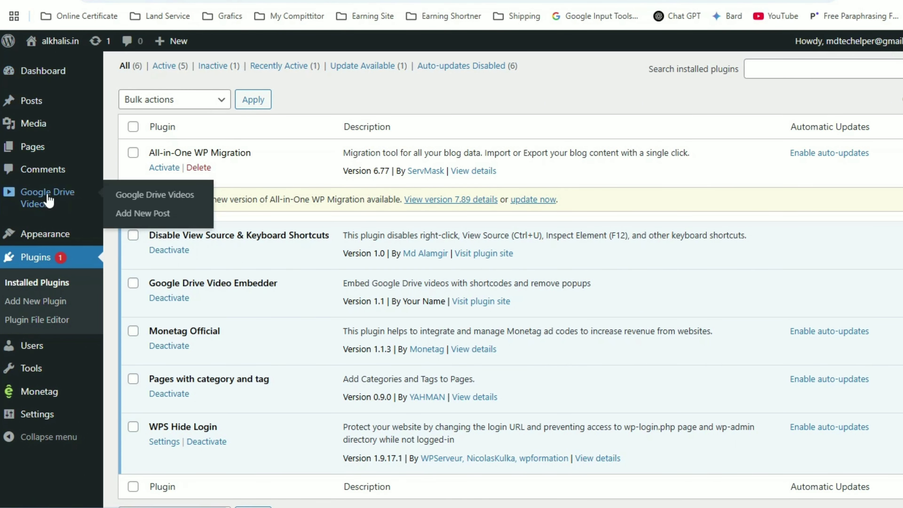
left_click(26, 195)
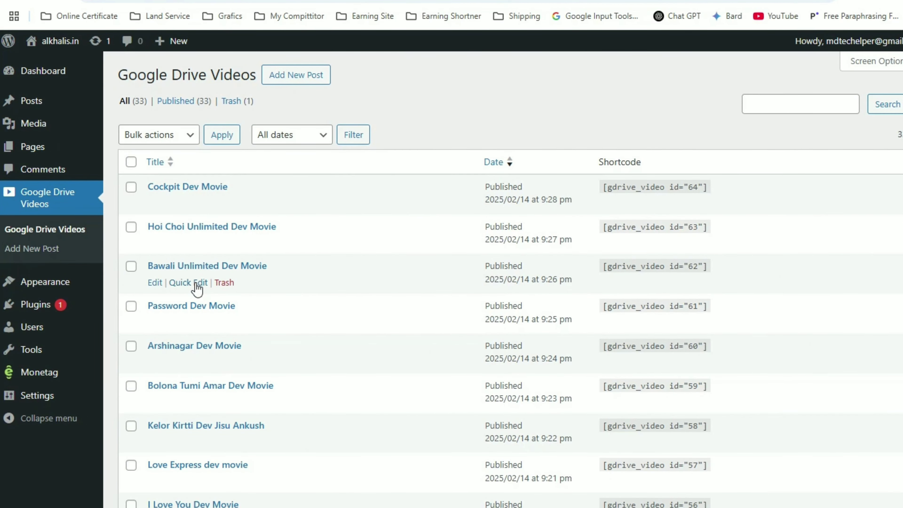
scroll(171, 283, "down", 2)
scroll(252, 209, "down", 2)
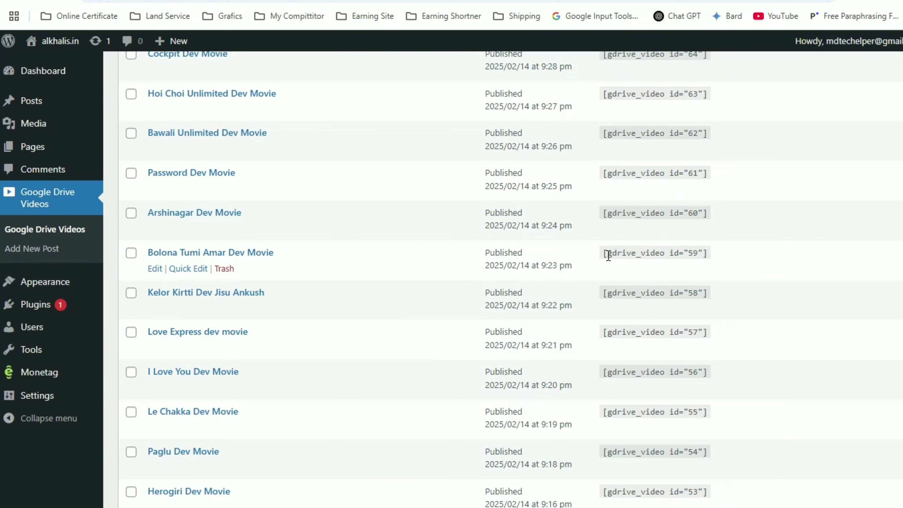
left_click_drag(602, 255, 702, 256)
left_click(695, 206)
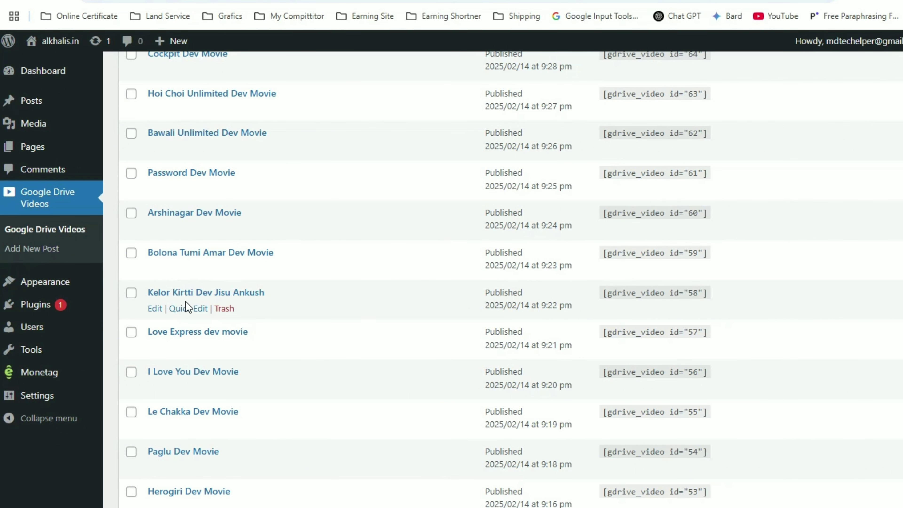
left_click(153, 308)
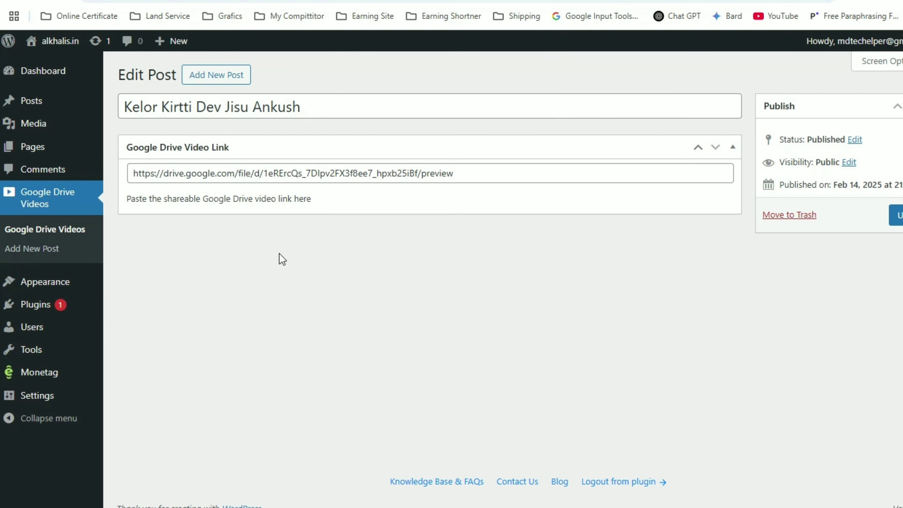
left_click_drag(196, 176, 465, 167)
left_click(464, 169)
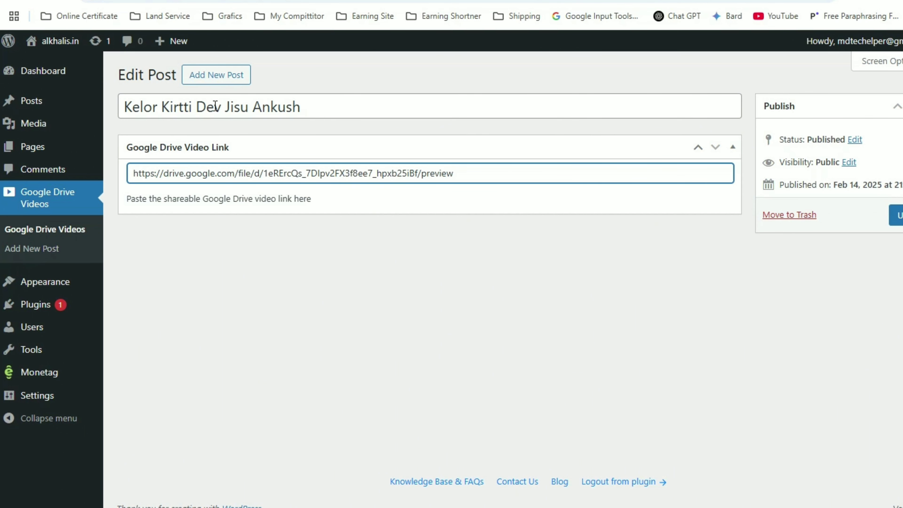
left_click_drag(170, 107, 323, 120)
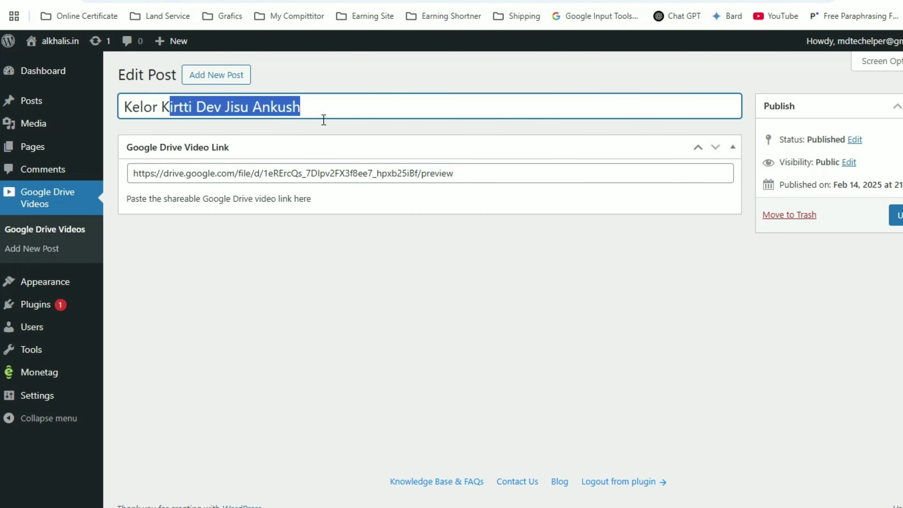
left_click(368, 175)
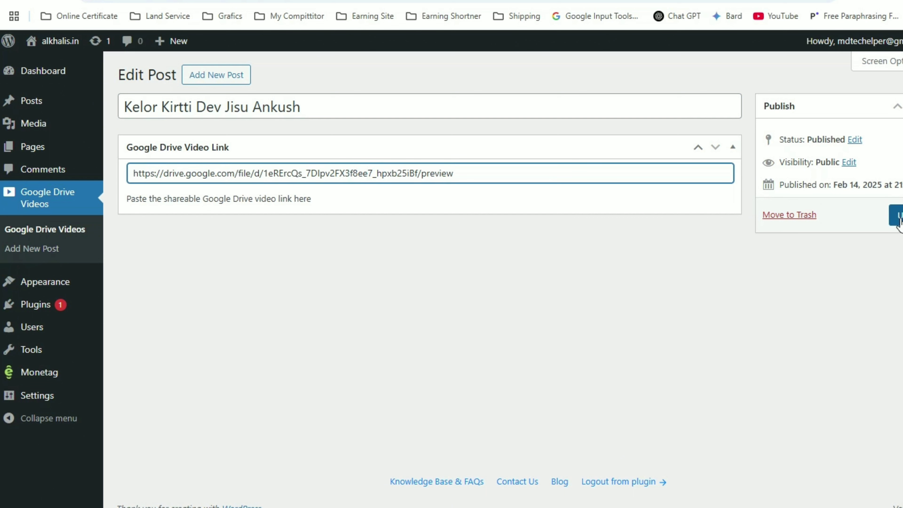
left_click(787, 216)
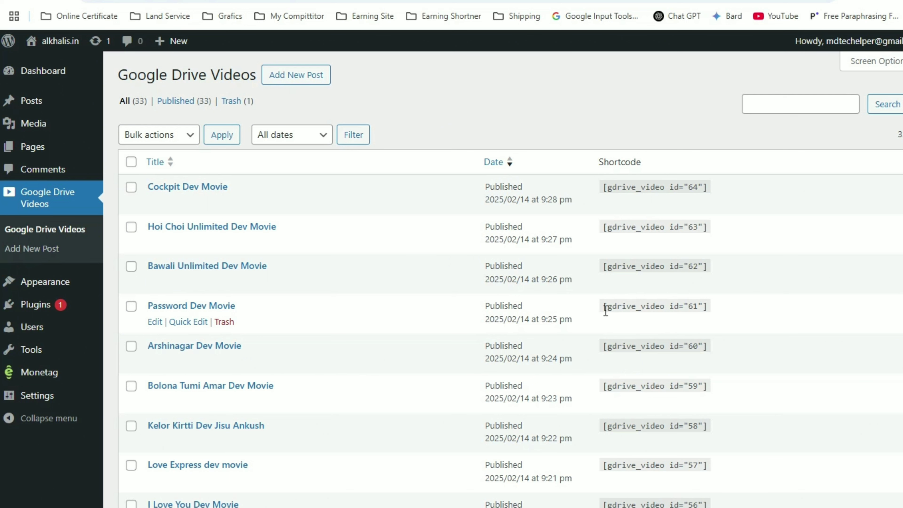
Copy the Password Dev Movie shortcode [gdrive_video id="61"] and go to Posts > Add New Post.
left_click_drag(606, 310, 711, 316)
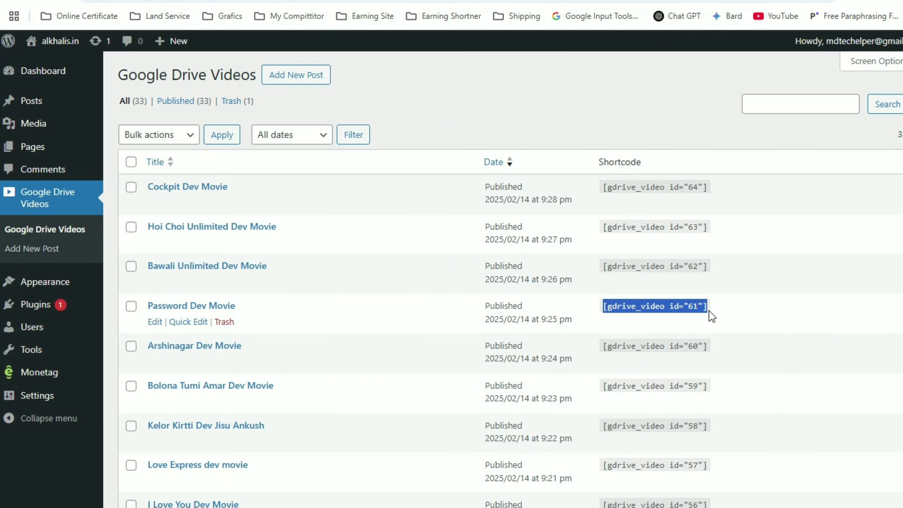
right_click(692, 311)
left_click(719, 328)
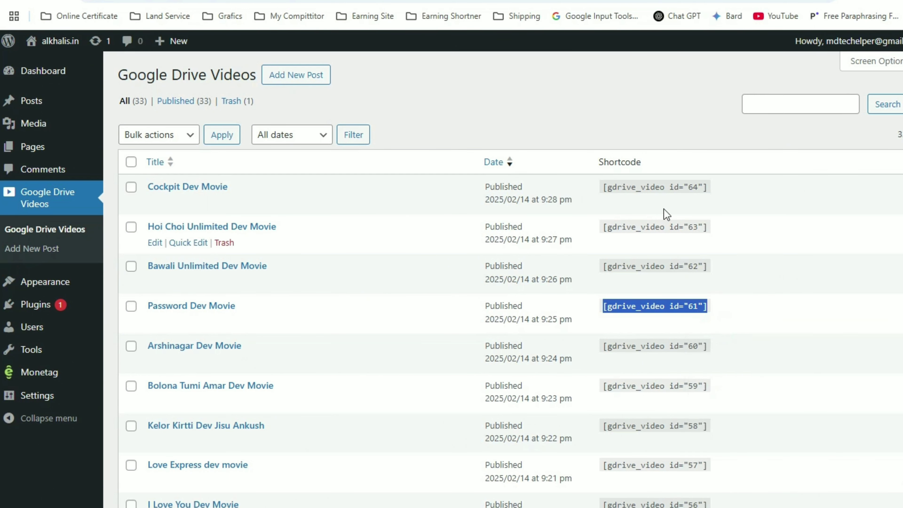
mouse_move(57, 69)
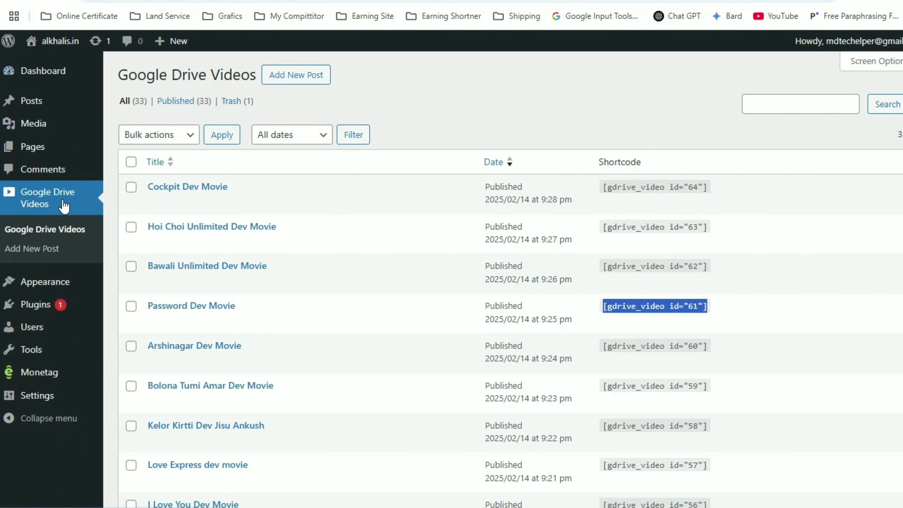
mouse_move(40, 146)
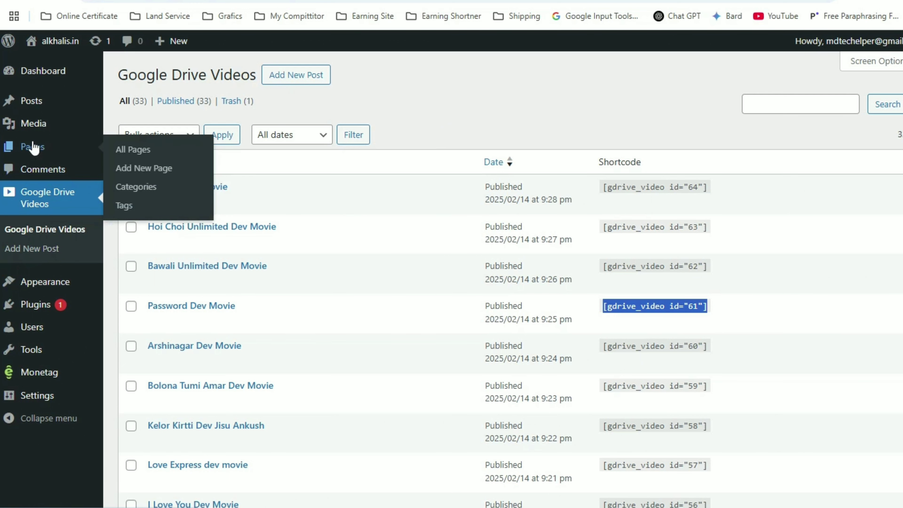
mouse_move(38, 102)
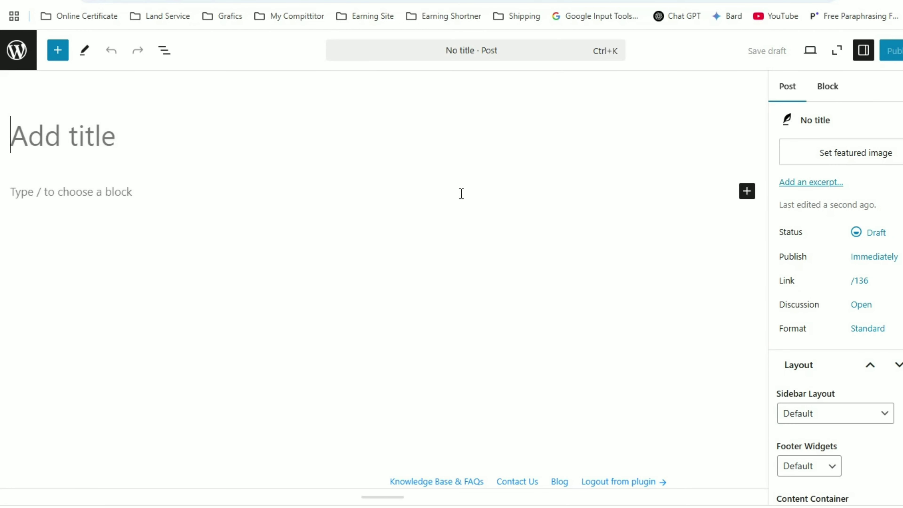
Title the post 'Test Video' and search the block inserter for 'sh' to find Shortcode.
left_click(62, 139)
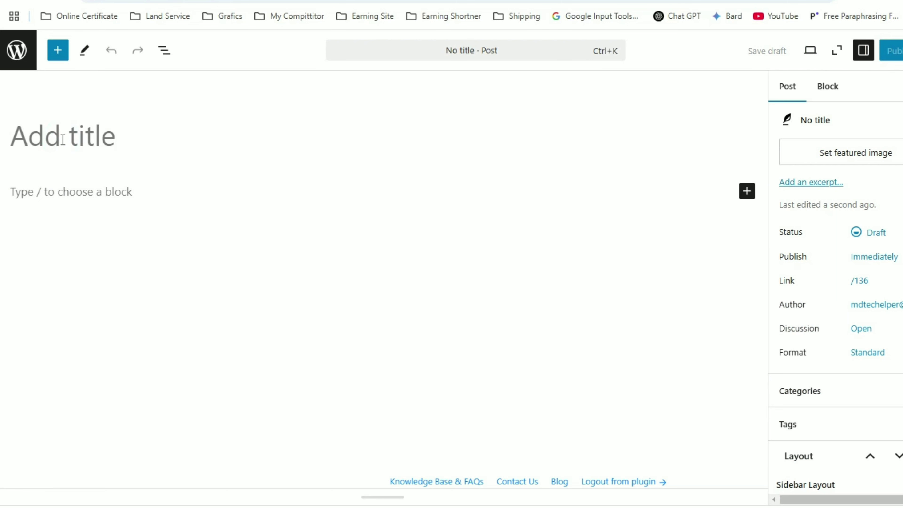
type("Tes")
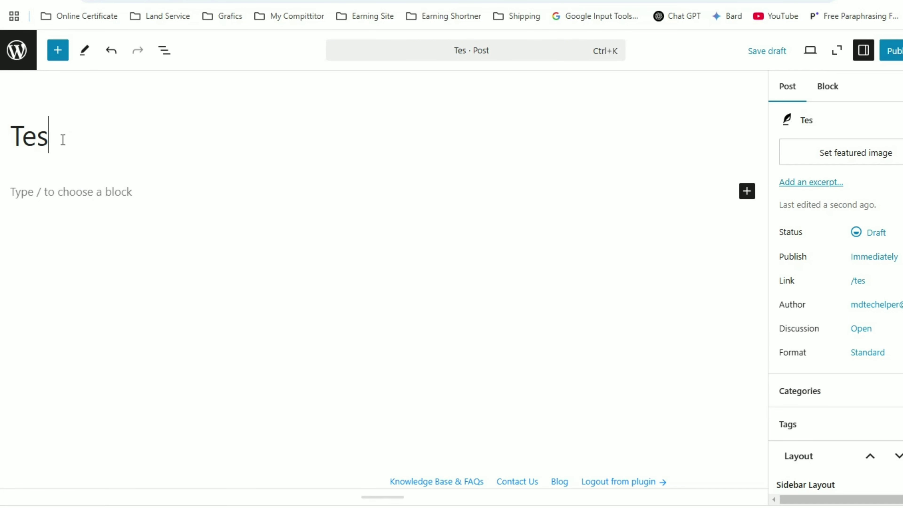
type("t V")
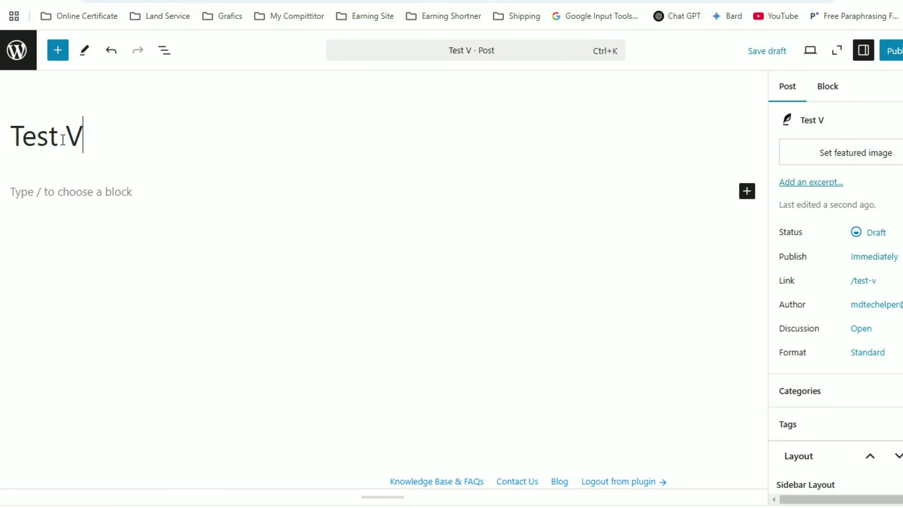
type("ideo")
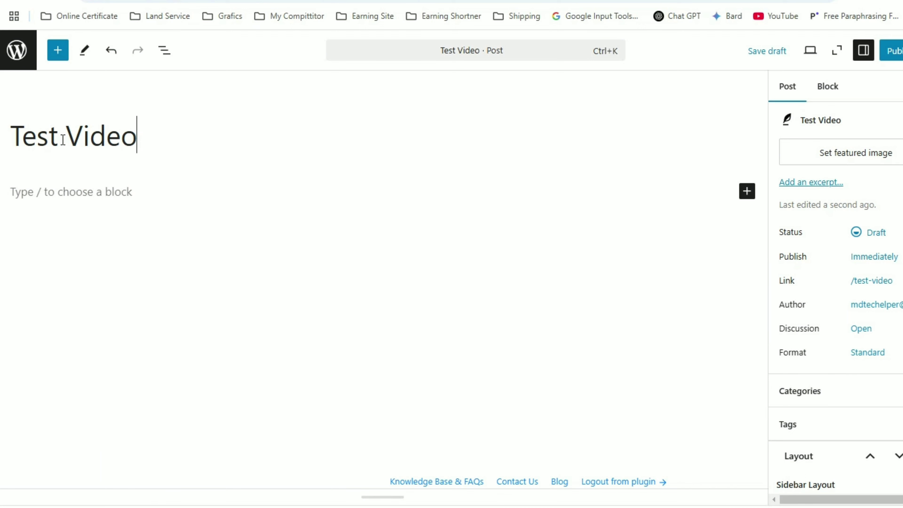
left_click(71, 191)
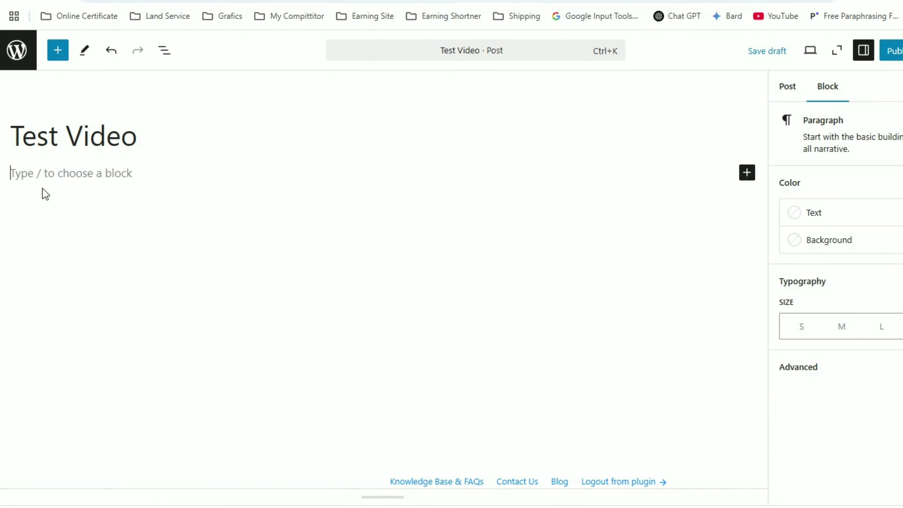
left_click(746, 173)
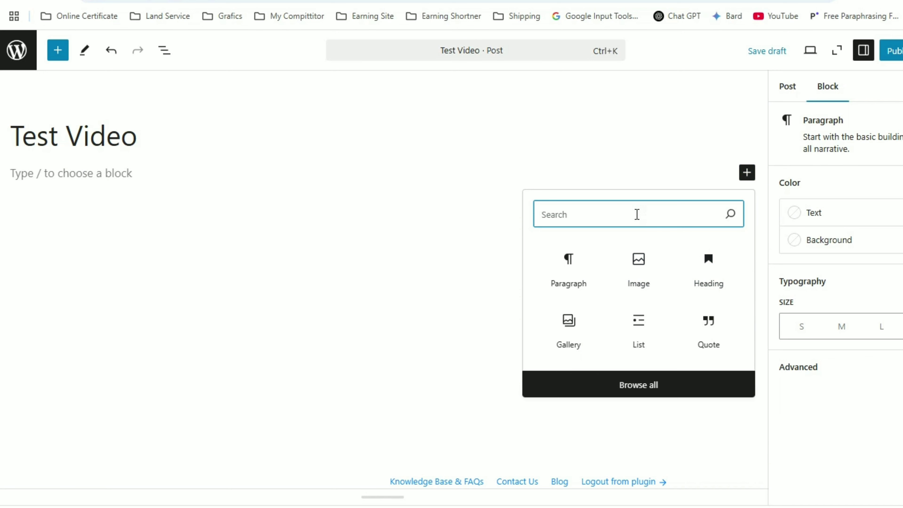
type("sh")
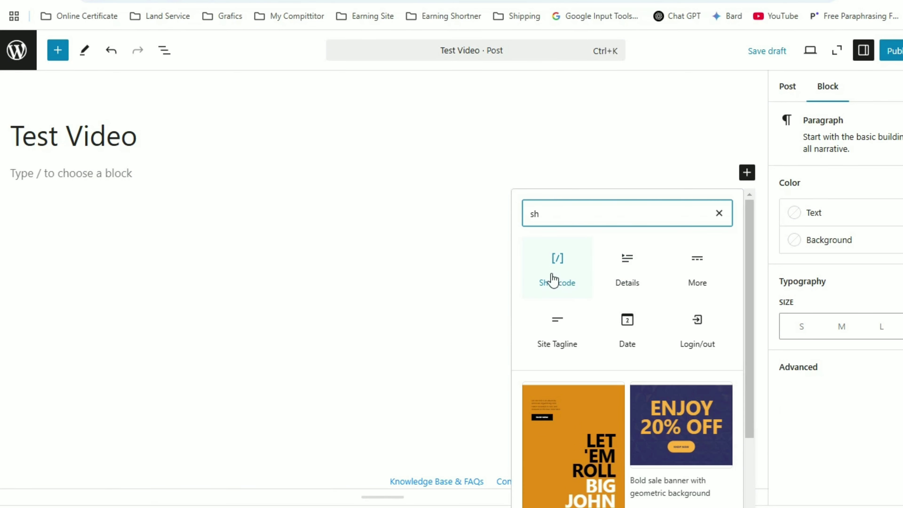
Add a Shortcode block and paste the [gdrive_video id="61"] shortcode into it.
left_click(558, 259)
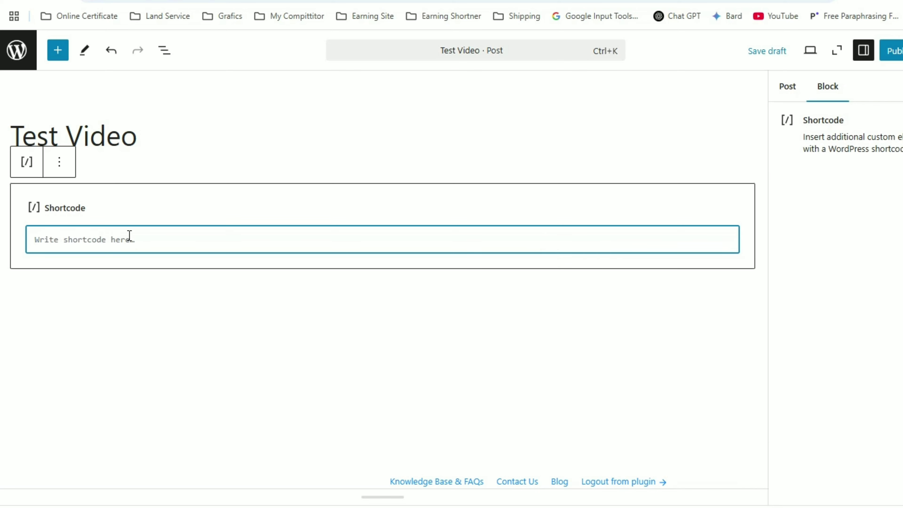
right_click(105, 245)
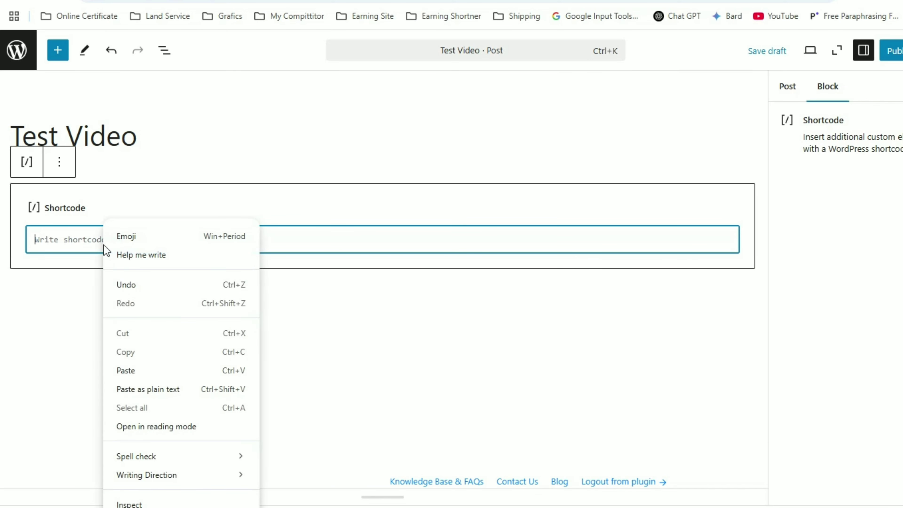
left_click(121, 371)
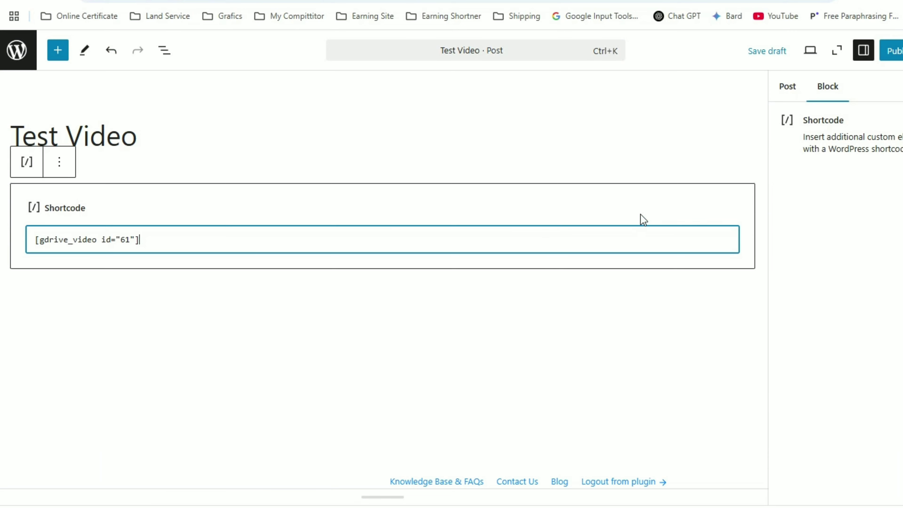
Disable the Content Title element in the post's own settings.
left_click(788, 89)
scroll(818, 308, "down", 5)
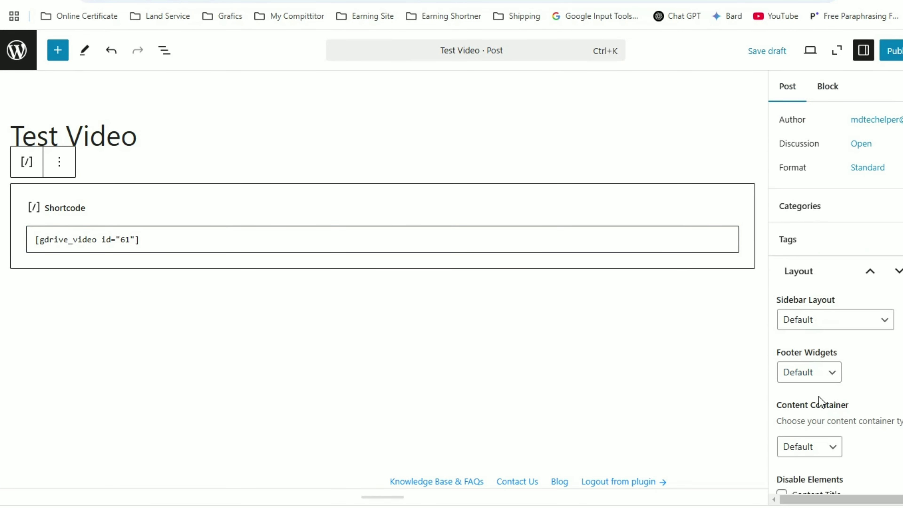
scroll(853, 306, "down", 1)
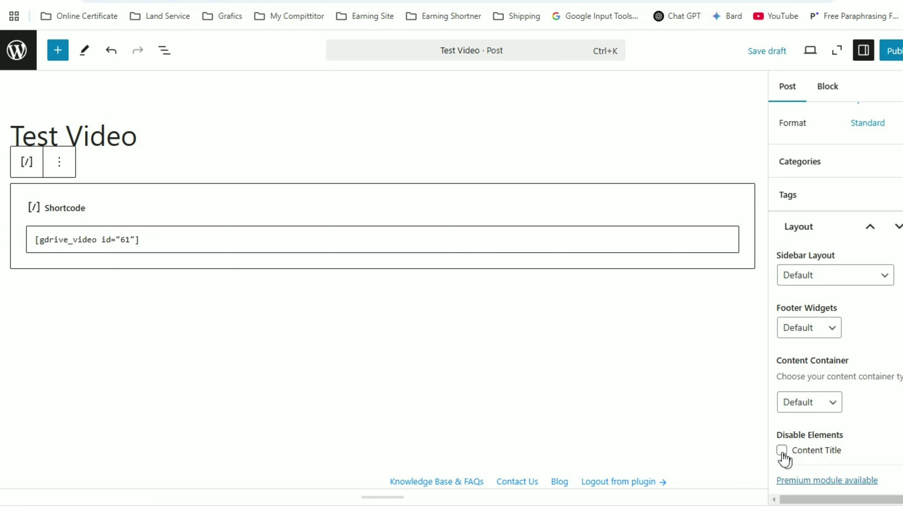
left_click(782, 451)
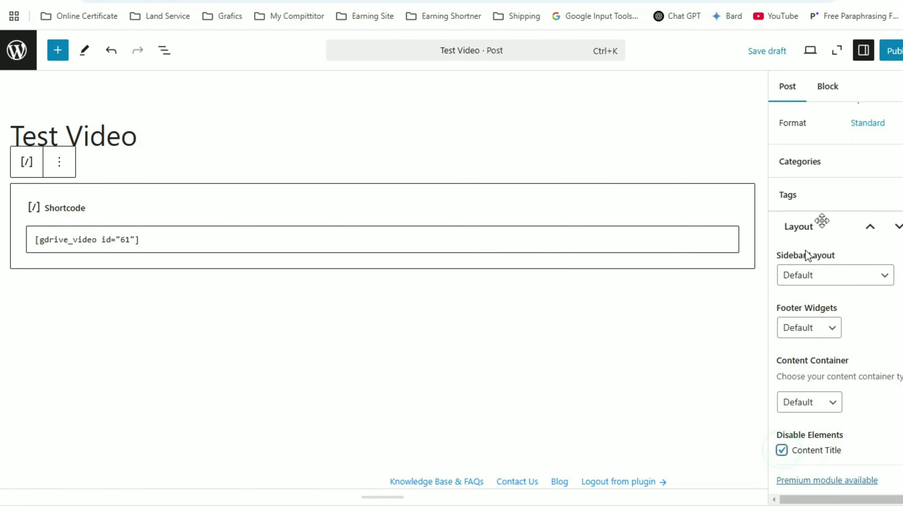
Publish the Test Video post and copy its published address.
left_click(894, 52)
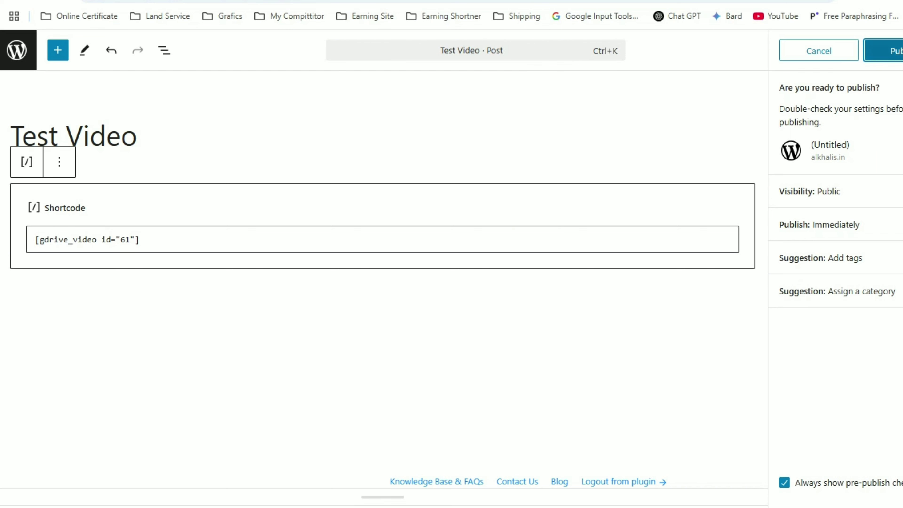
left_click(893, 49)
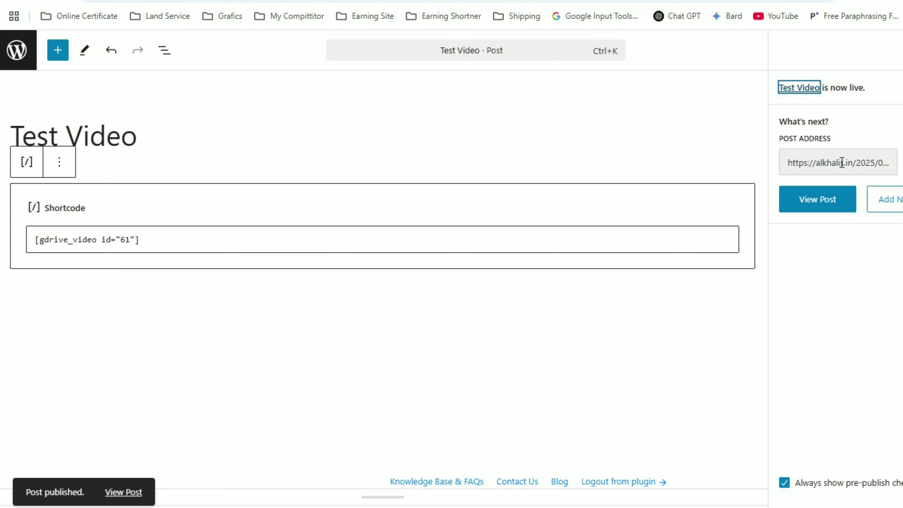
left_click(902, 162)
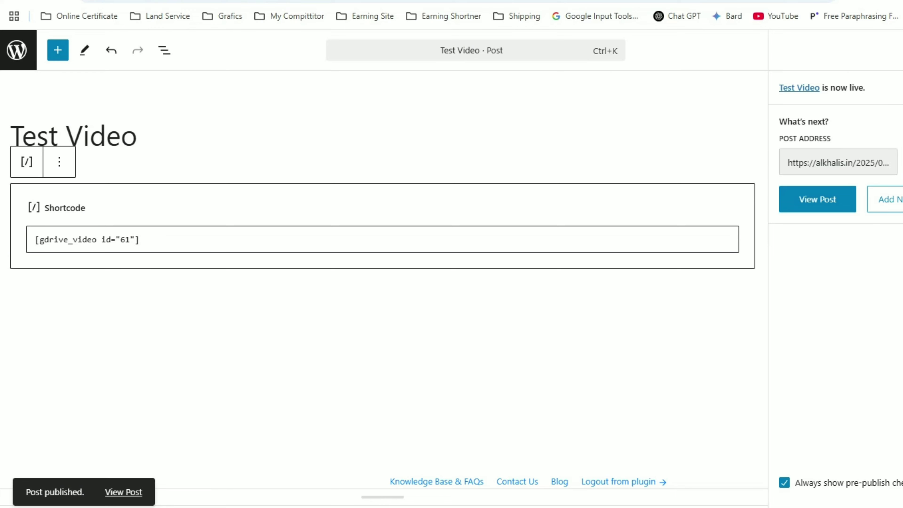
Load the published post's address in a new Incognito window.
left_click(901, 1)
left_click(816, 86)
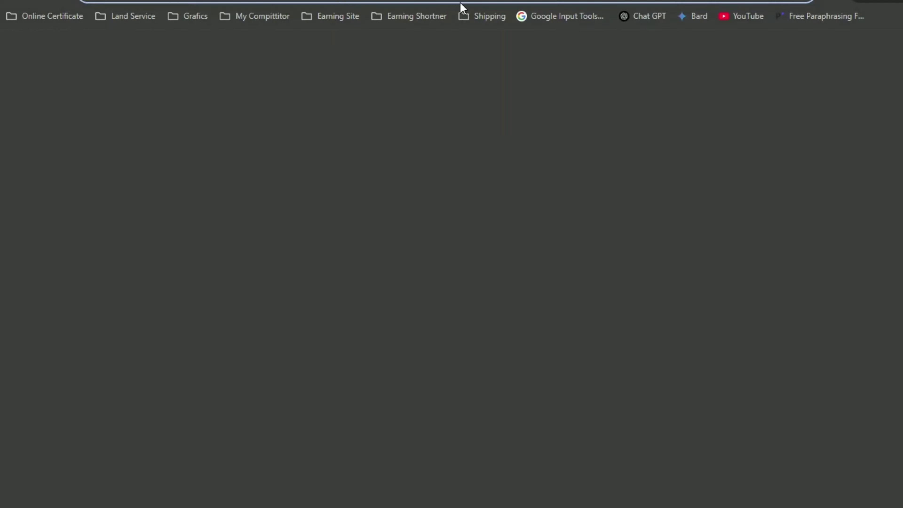
right_click(342, 1)
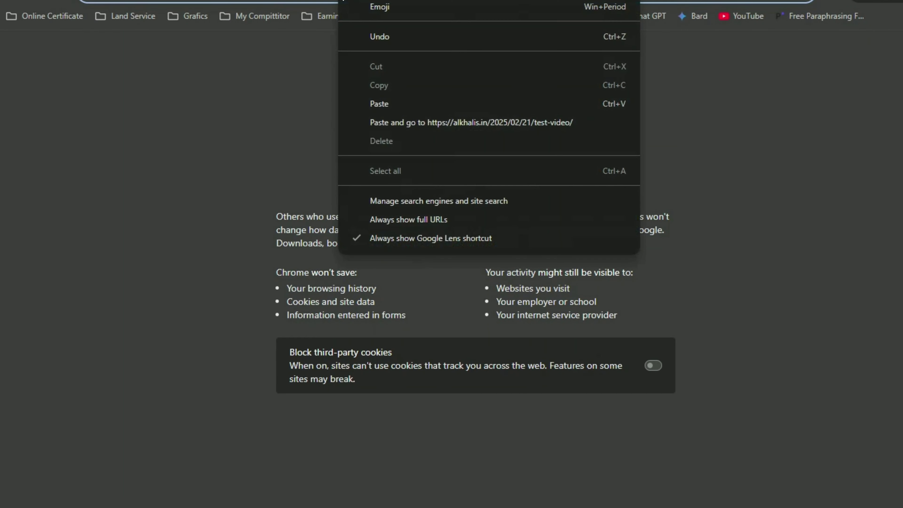
left_click(421, 127)
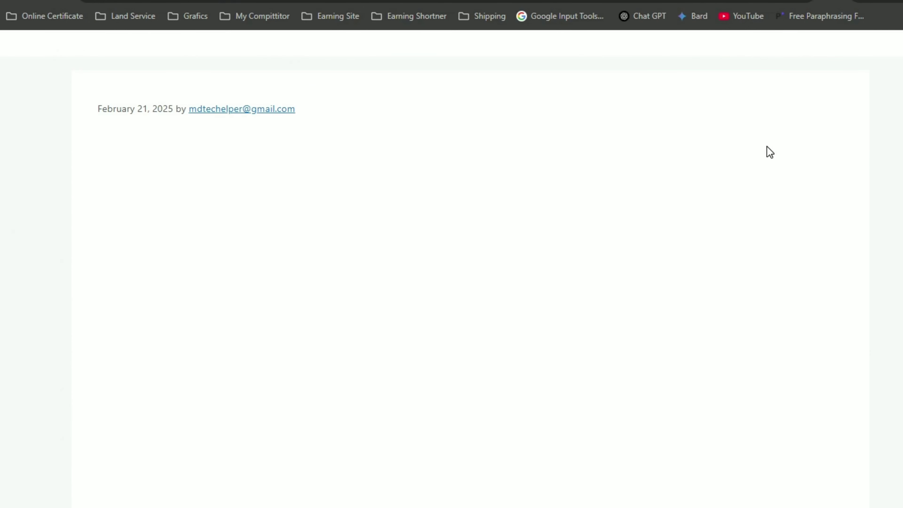
Scroll up and down the loaded page to check for the embedded video.
scroll(598, 121, "down", 4)
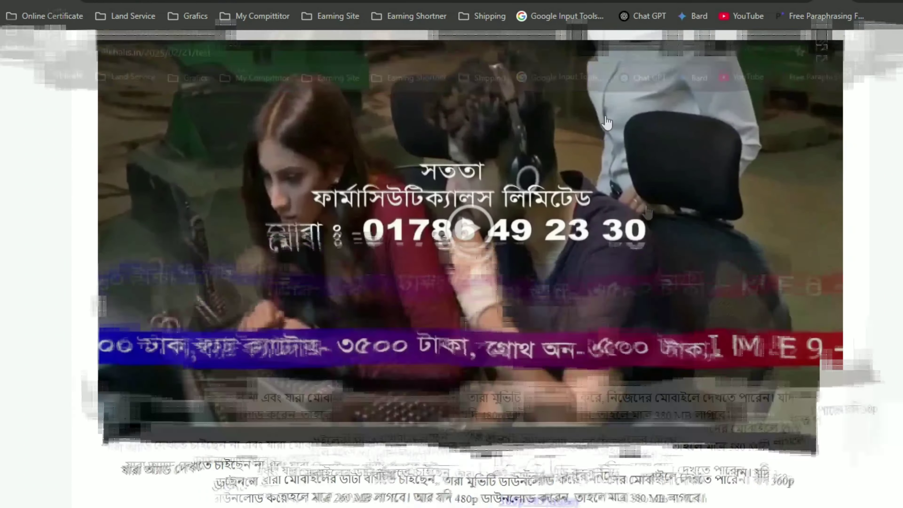
scroll(538, 156, "up", 2)
scroll(604, 163, "down", 2)
scroll(559, 157, "down", 7)
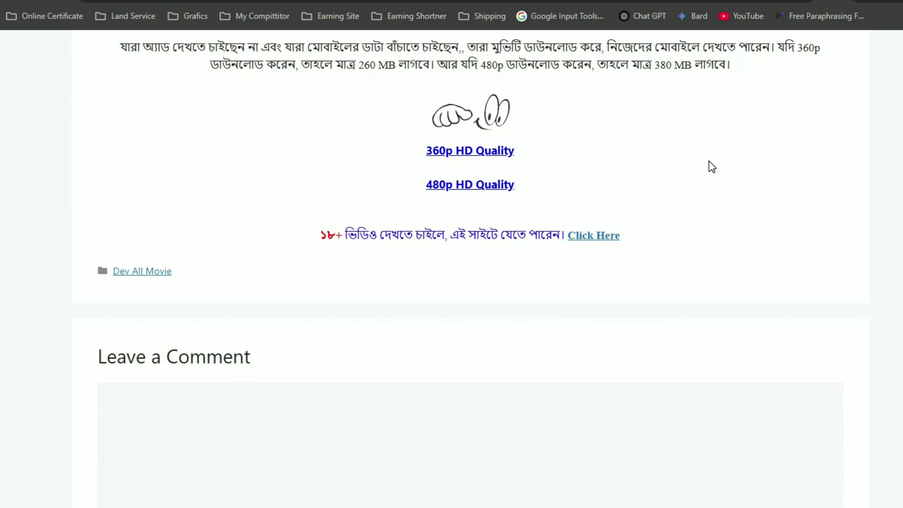
scroll(675, 167, "up", 4)
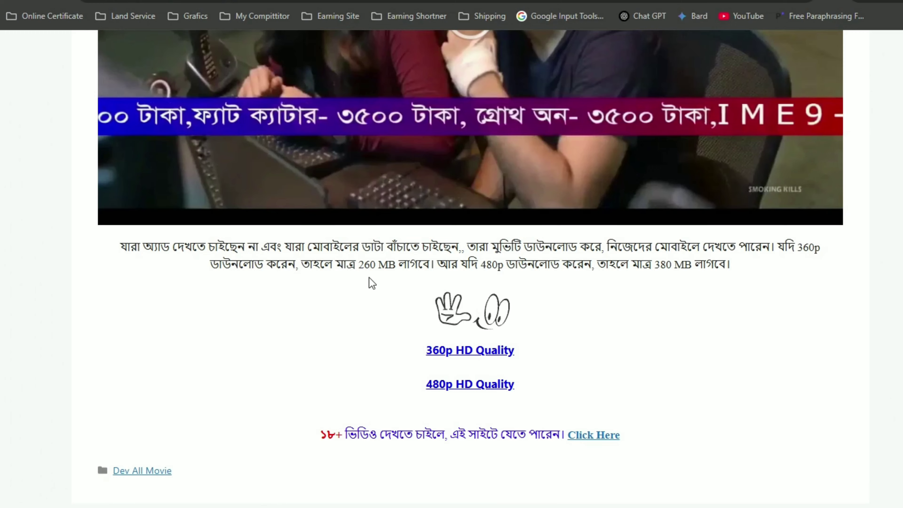
scroll(610, 293, "up", 2)
scroll(397, 199, "up", 8)
scroll(514, 428, "down", 8)
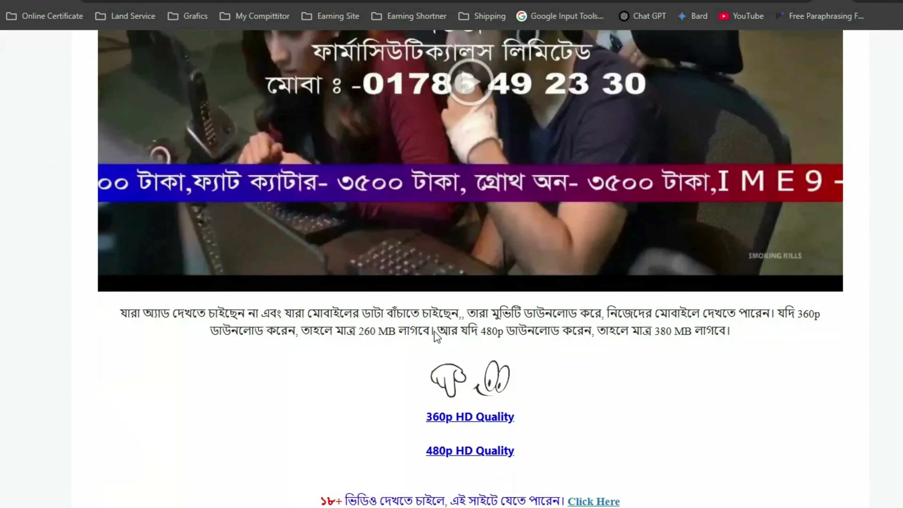
scroll(406, 287, "down", 7)
scroll(569, 260, "up", 15)
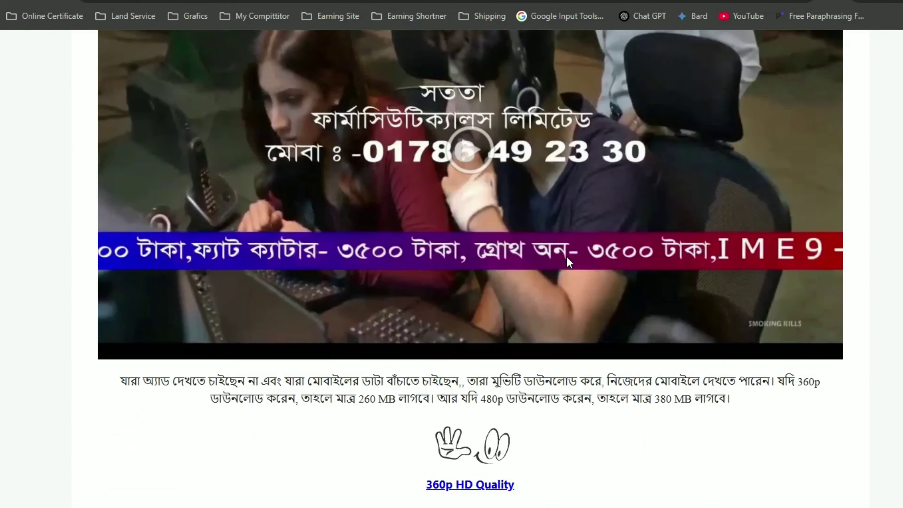
scroll(583, 228, "down", 9)
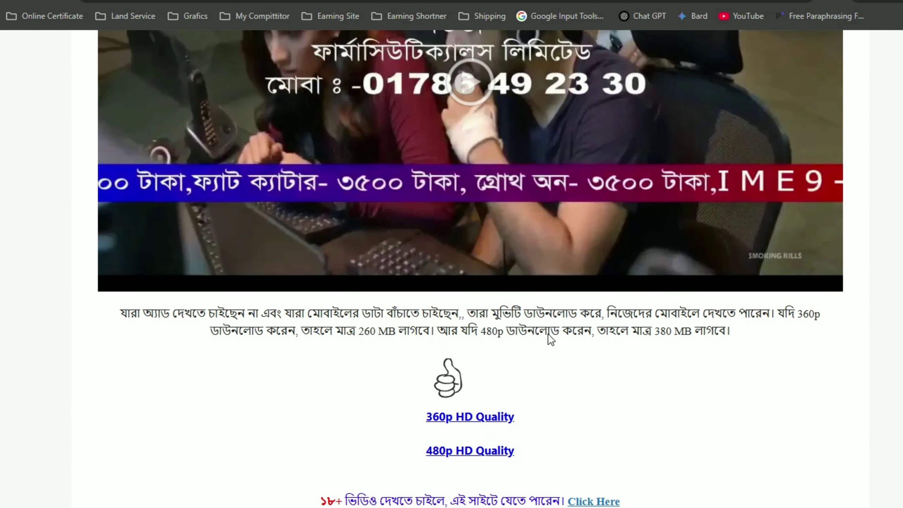
scroll(627, 365, "up", 9)
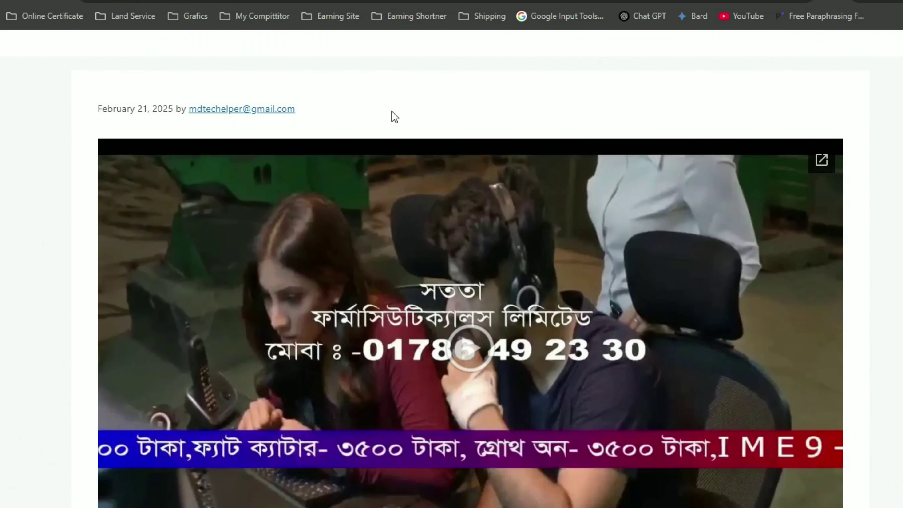
scroll(480, 101, "down", 9)
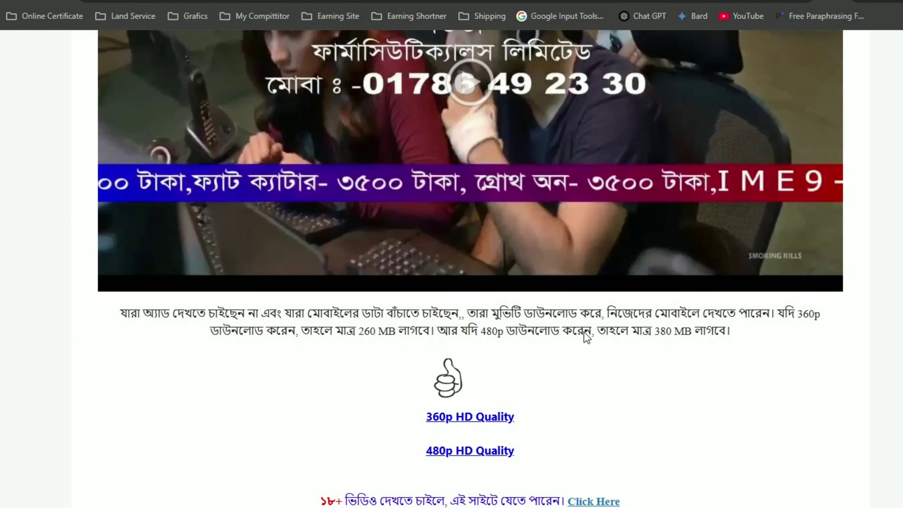
scroll(584, 332, "up", 9)
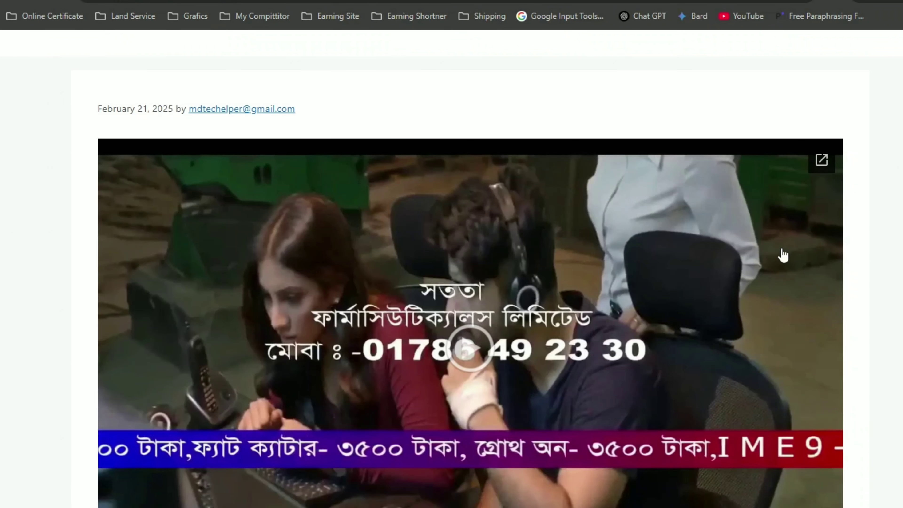
scroll(551, 226, "down", 4)
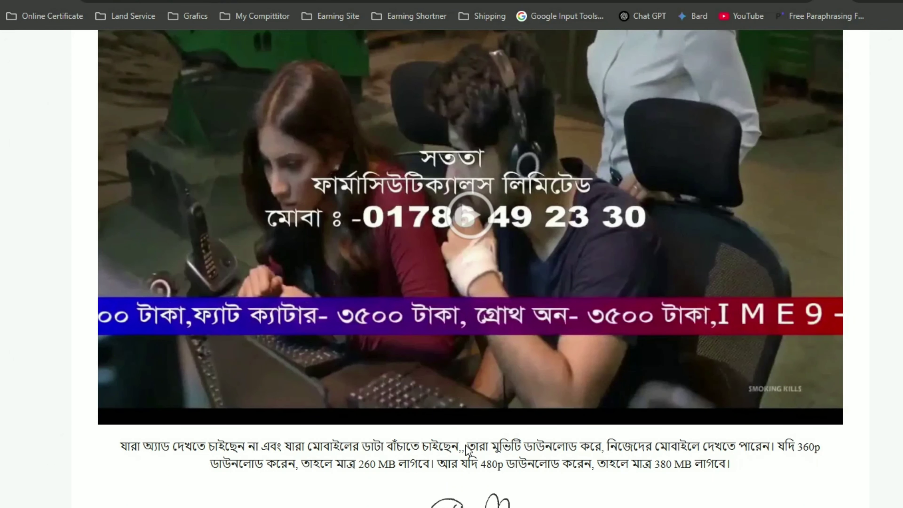
scroll(493, 315, "up", 3)
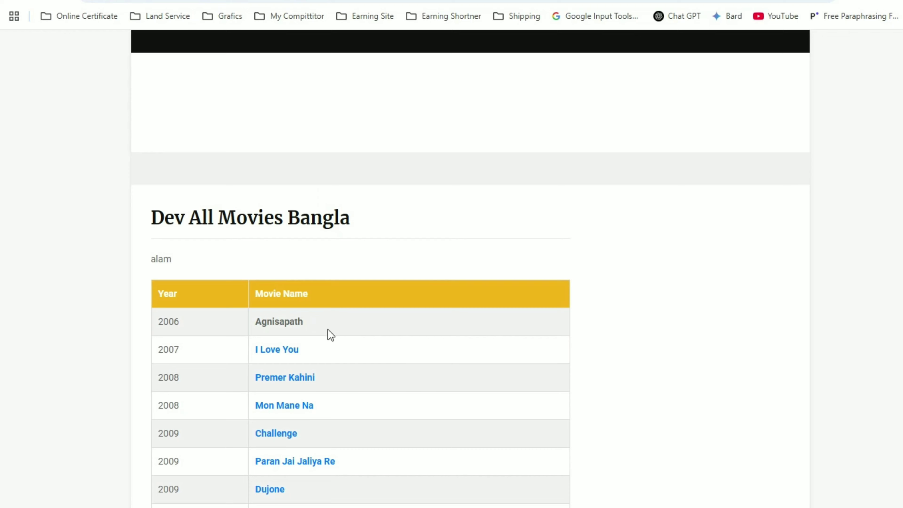
Scroll the live alkhalis.in post to review the ad blocks and embedded video.
scroll(328, 335, "down", 4)
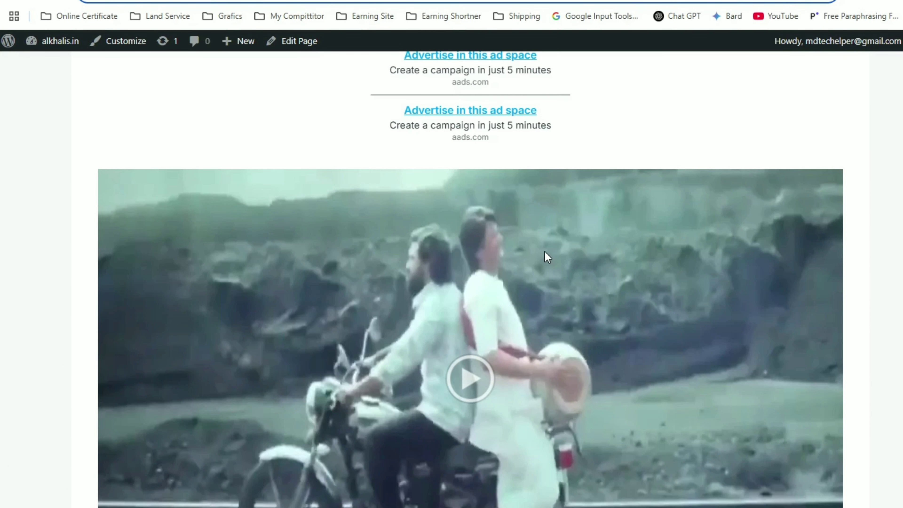
scroll(548, 257, "up", 3)
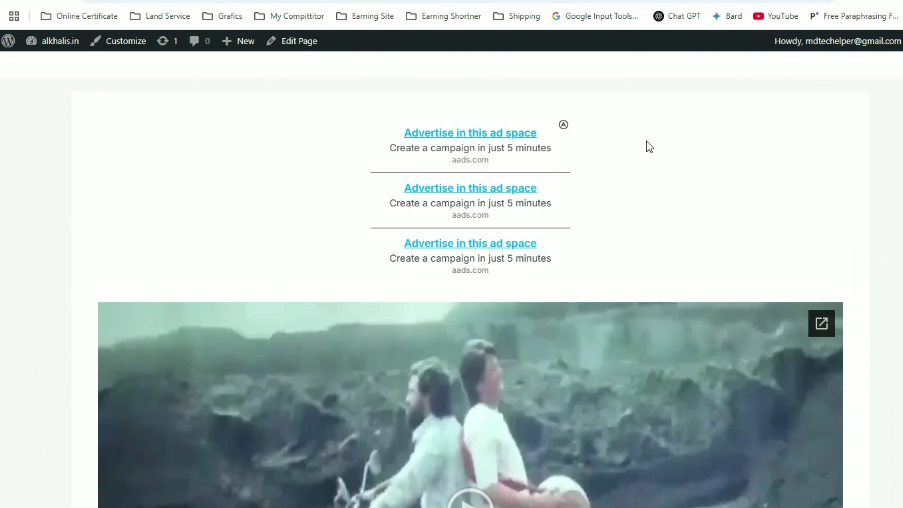
scroll(768, 182, "down", 5)
scroll(443, 170, "up", 5)
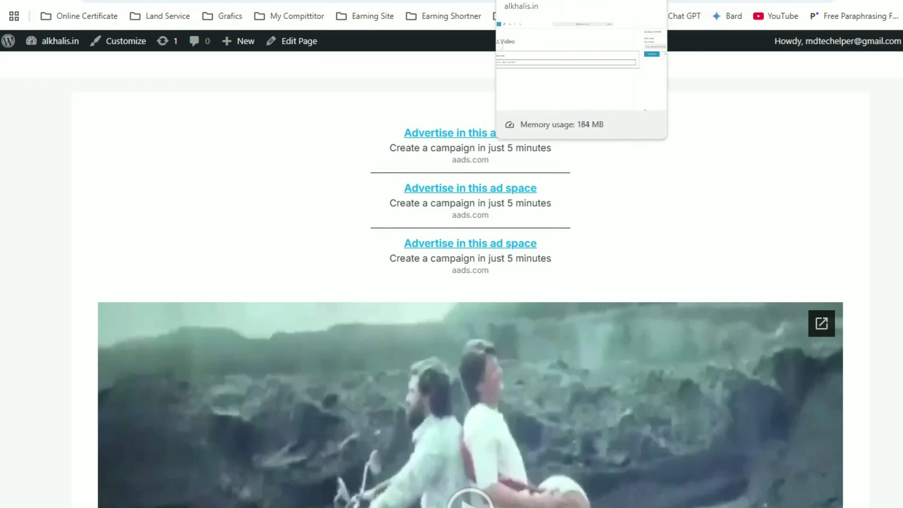
Search 'kodular creator login' and open the Kodular: Sign in result in a new tab.
key("ctrl+t")
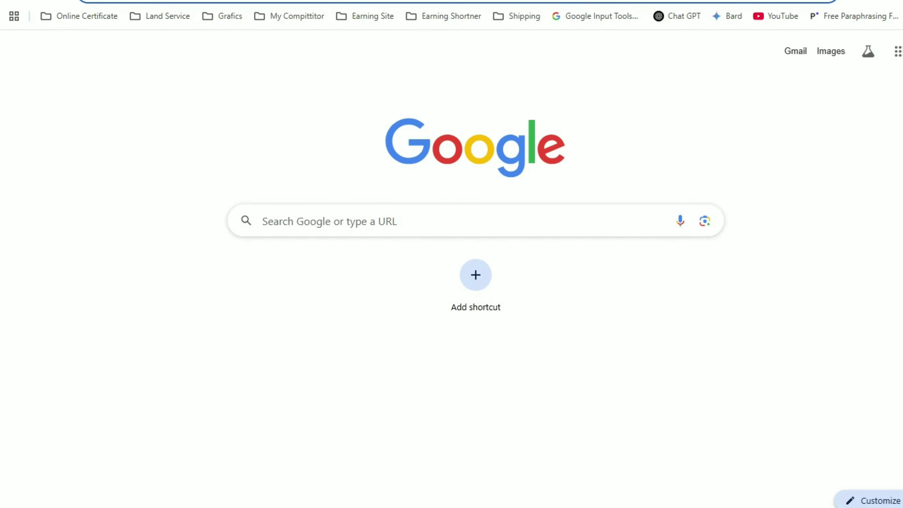
type("kod")
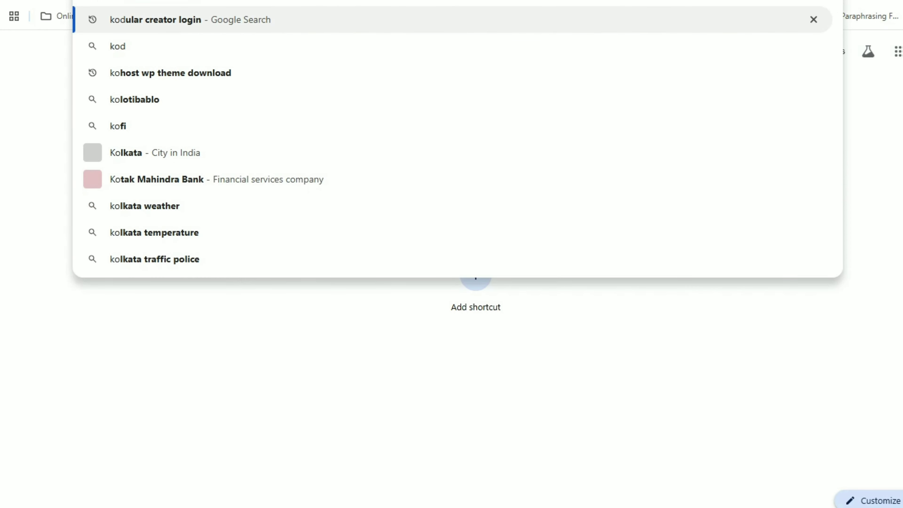
left_click(175, 25)
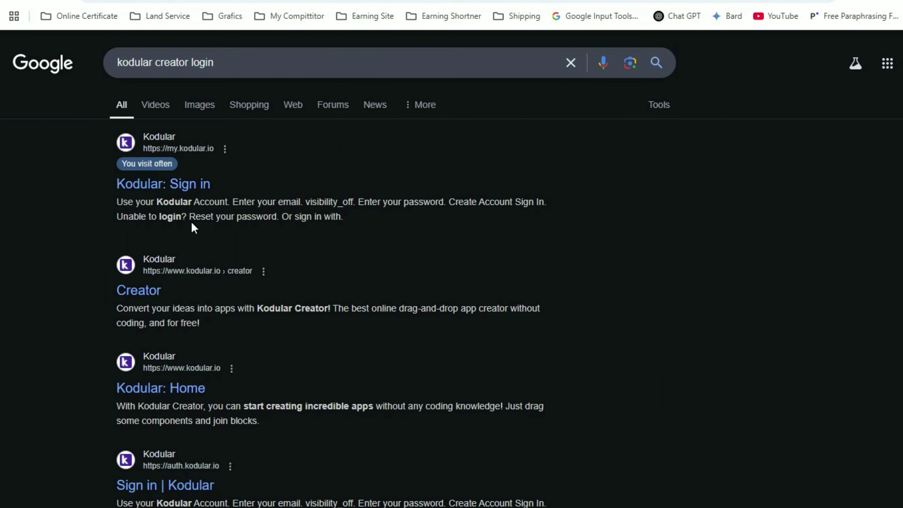
right_click(201, 185)
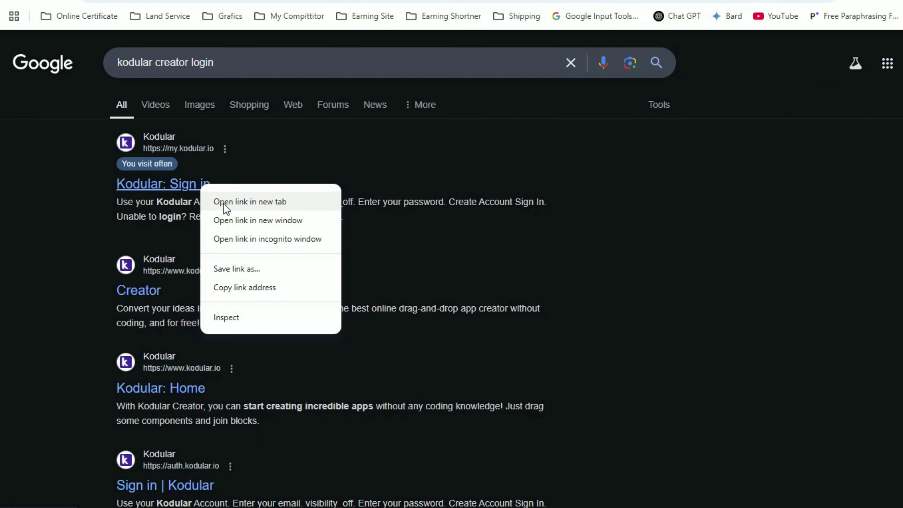
left_click(223, 203)
left_click(228, 1)
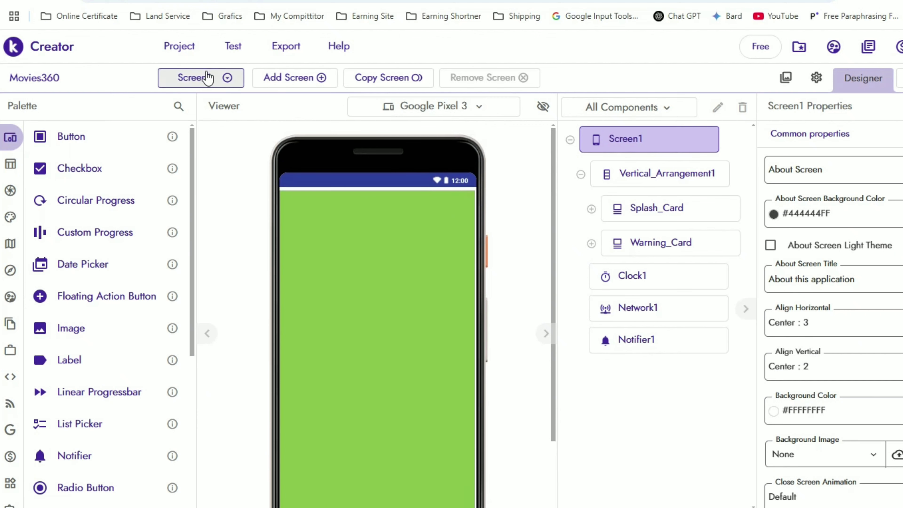
Switch to the Import607EDB screen and select its Bangla button component.
left_click(213, 79)
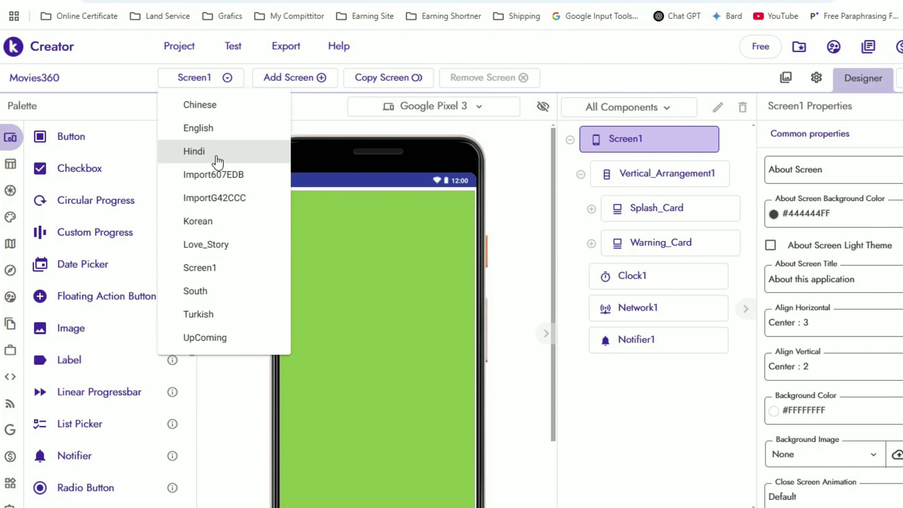
left_click(220, 174)
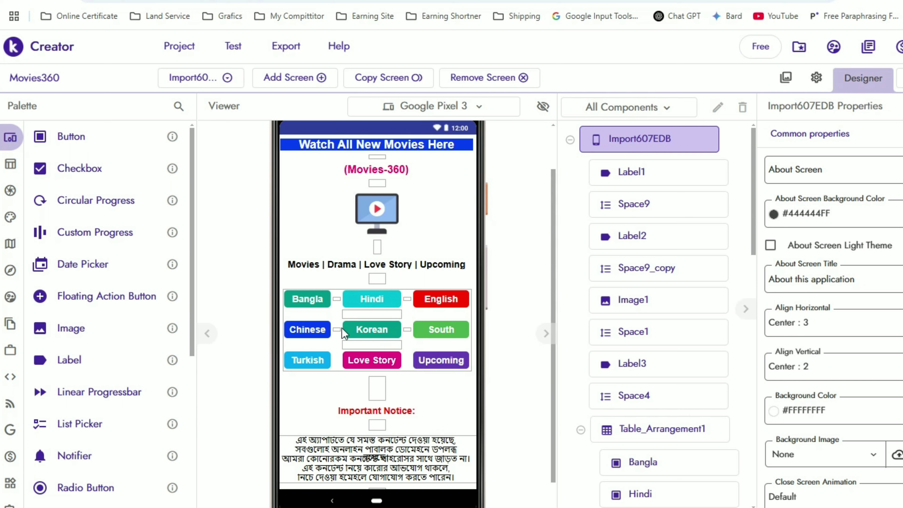
left_click(307, 308)
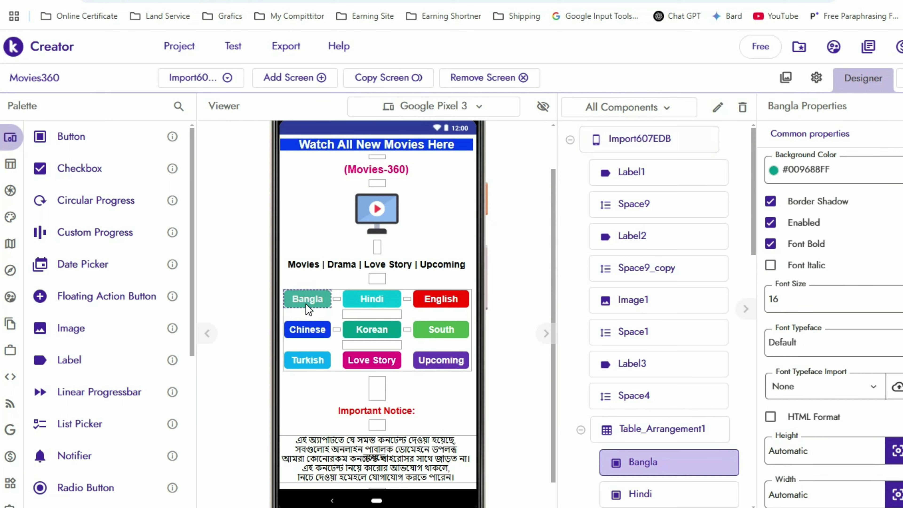
scroll(290, 173, "up", 2)
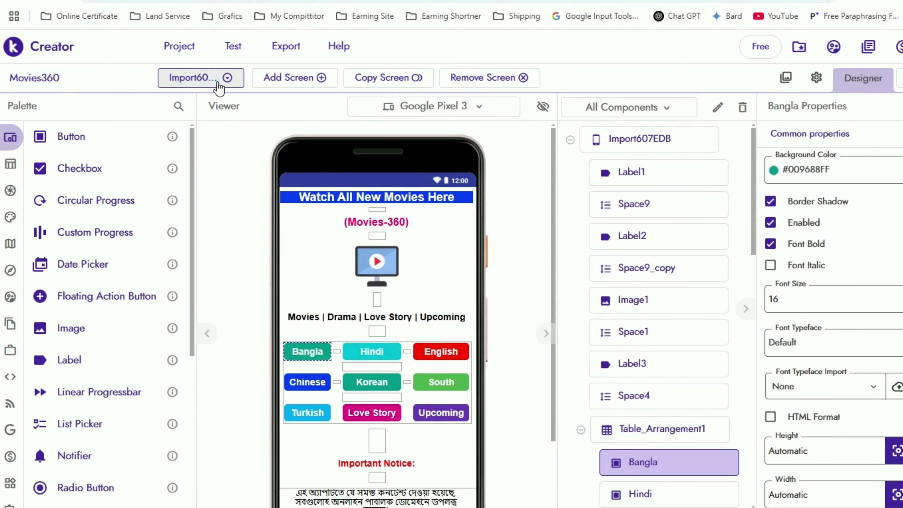
Switch to the ImportG42CCC screen, select Web_Viewer1, and select its Home Url text.
left_click(204, 78)
left_click(202, 197)
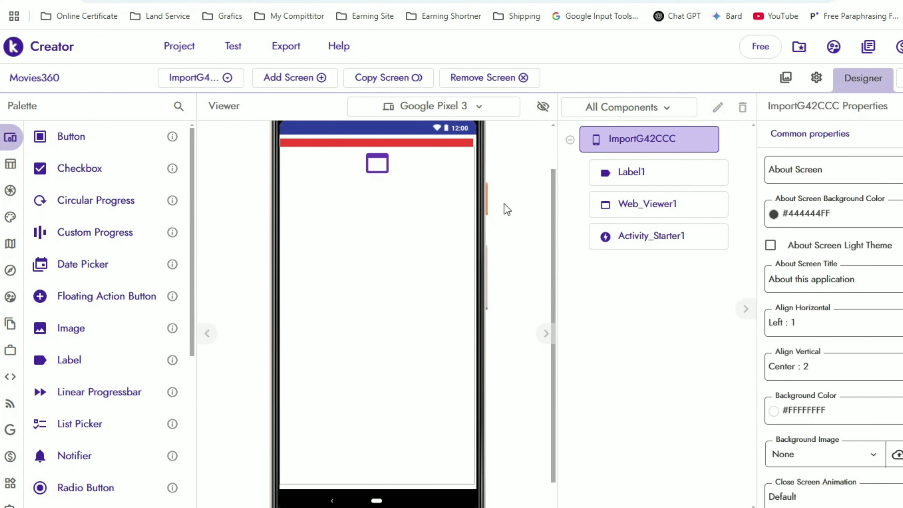
left_click(653, 213)
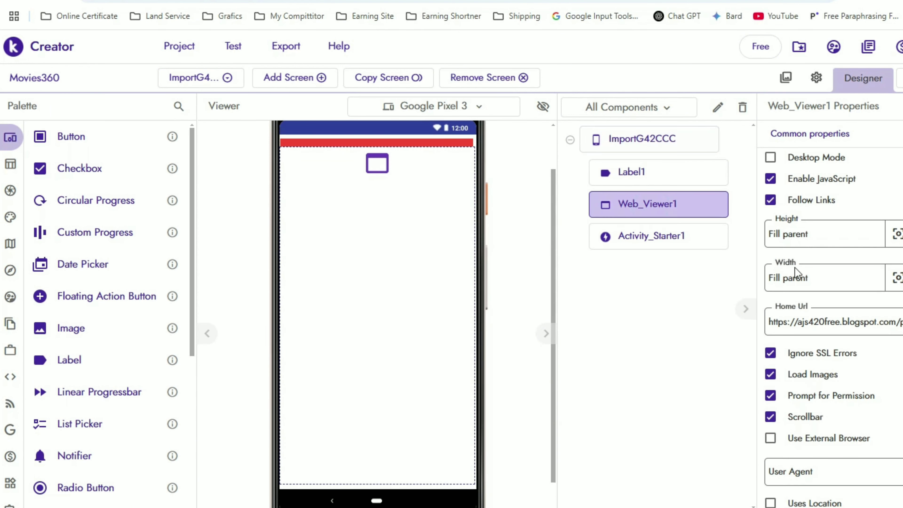
left_click_drag(843, 322, 902, 323)
left_click(817, 324)
Select the full Home Url address, then scroll the live post down to the embedded video.
left_click(890, 318)
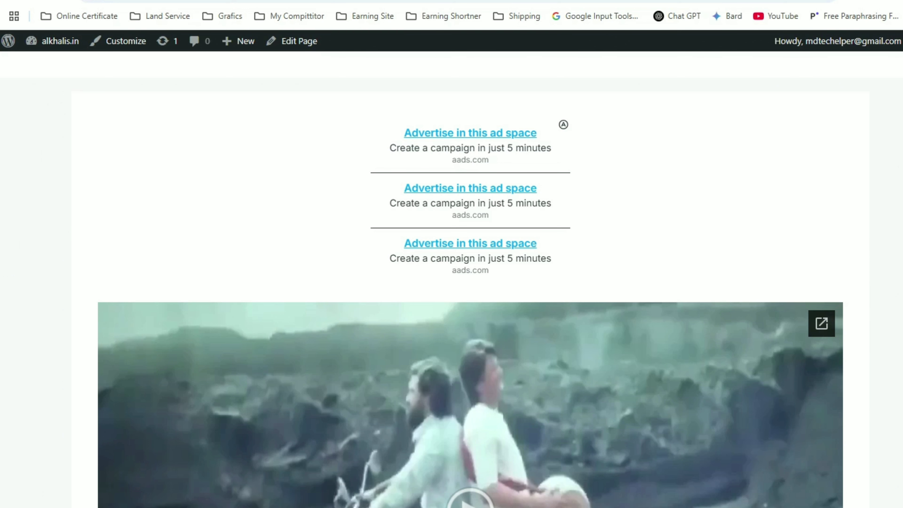
scroll(470, 278, "down", 5)
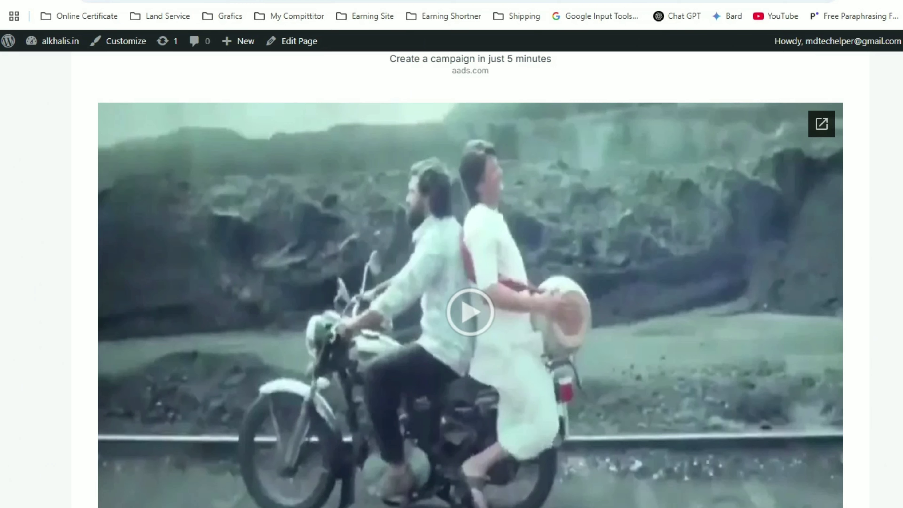
Return to the Kodular Creator project and open, then close, the Project menu.
left_click(469, 0)
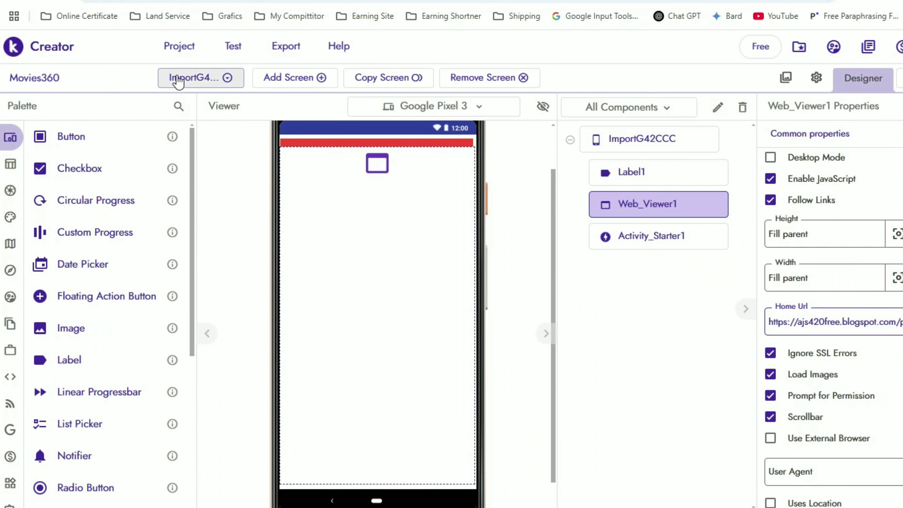
left_click(178, 46)
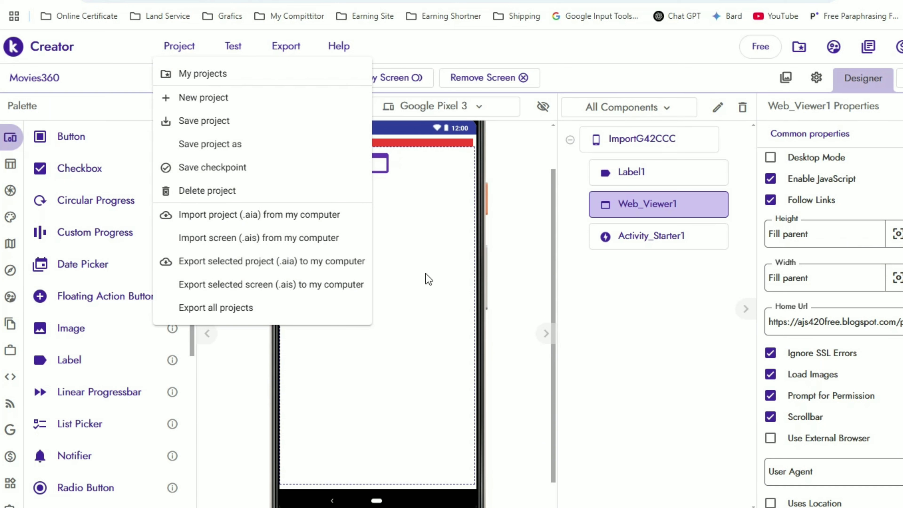
left_click(530, 137)
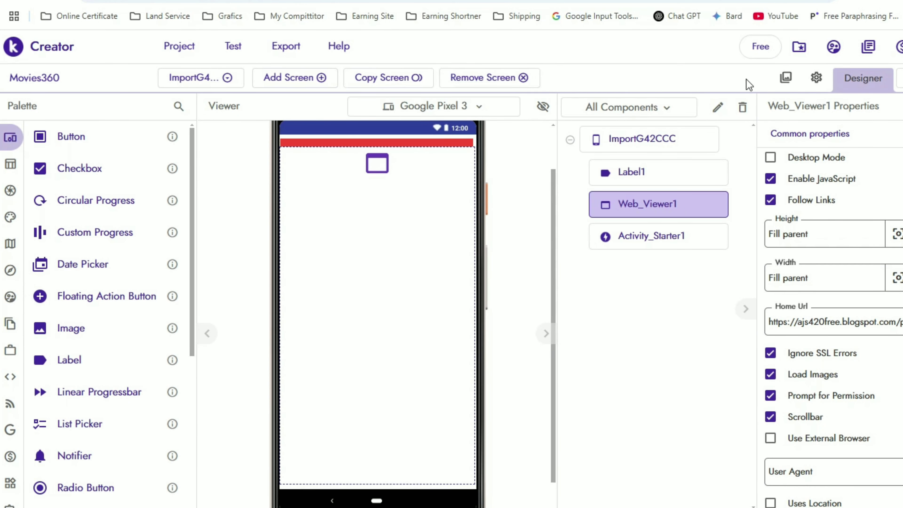
Open the Project settings, review the app name, and close the dialog.
left_click(817, 78)
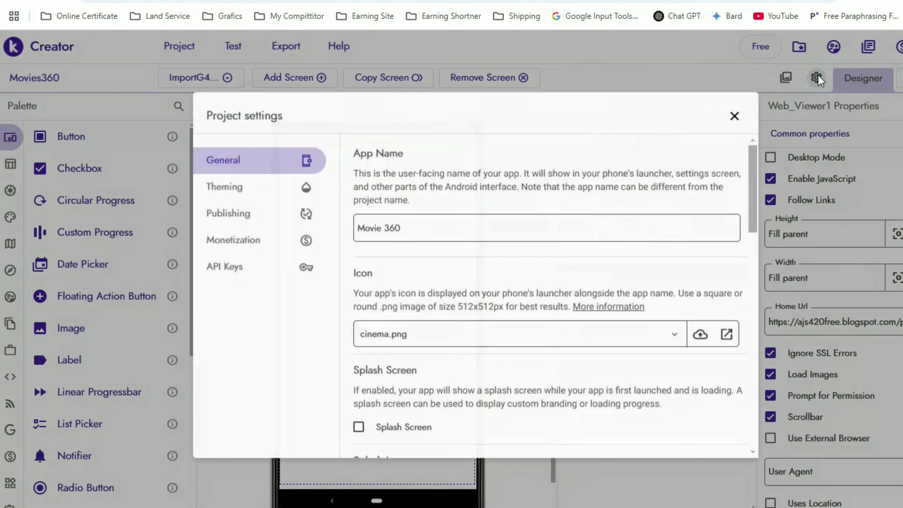
left_click_drag(416, 233, 365, 235)
left_click(424, 236)
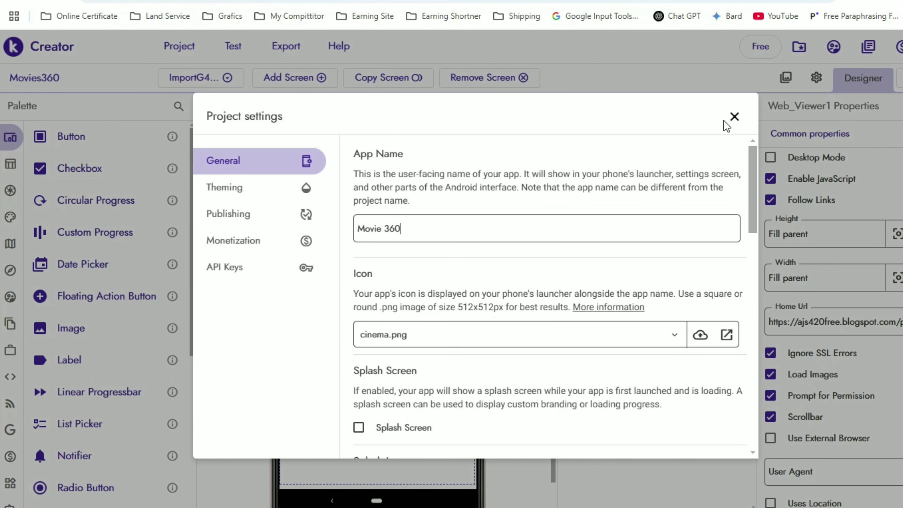
left_click(734, 117)
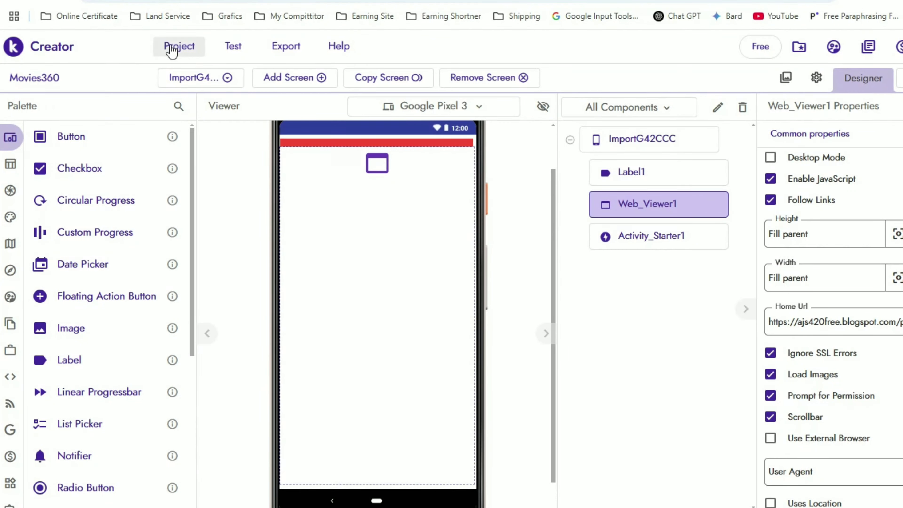
Glance at the project menu, then recheck the Project settings by scrolling through them and close them.
left_click(173, 48)
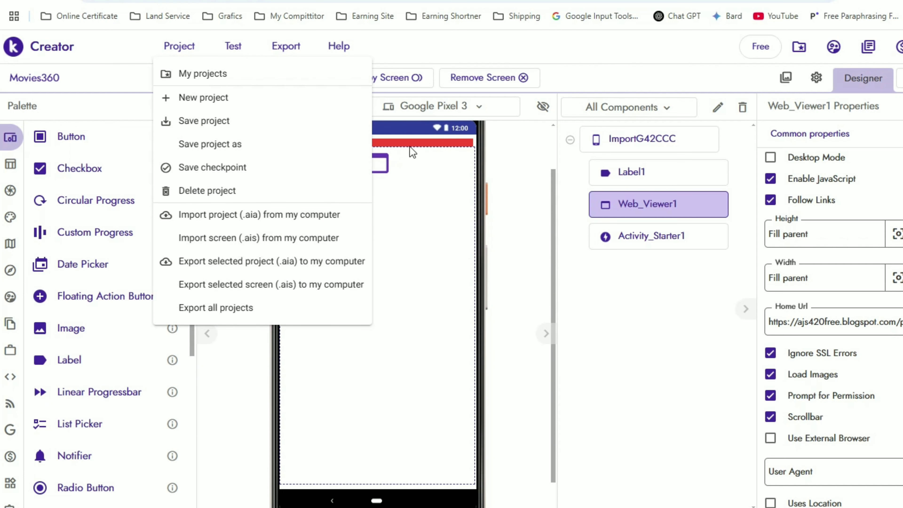
left_click(525, 131)
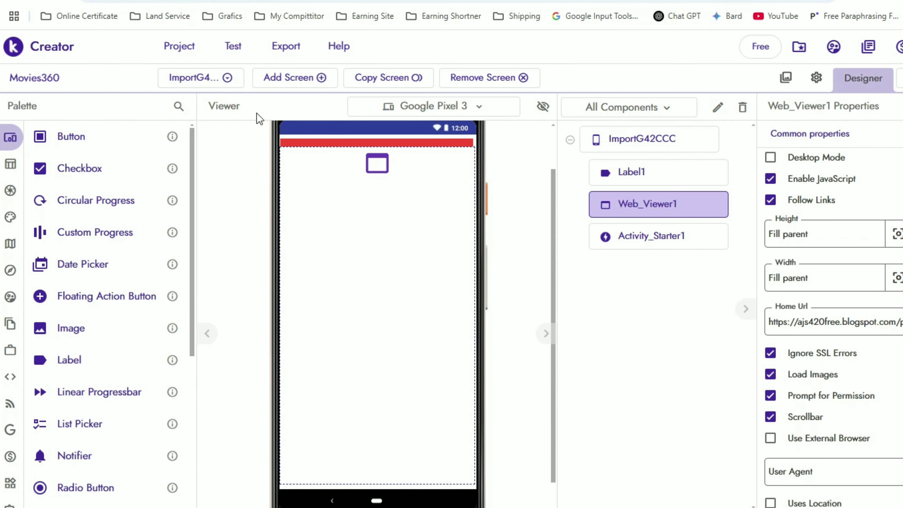
left_click(816, 77)
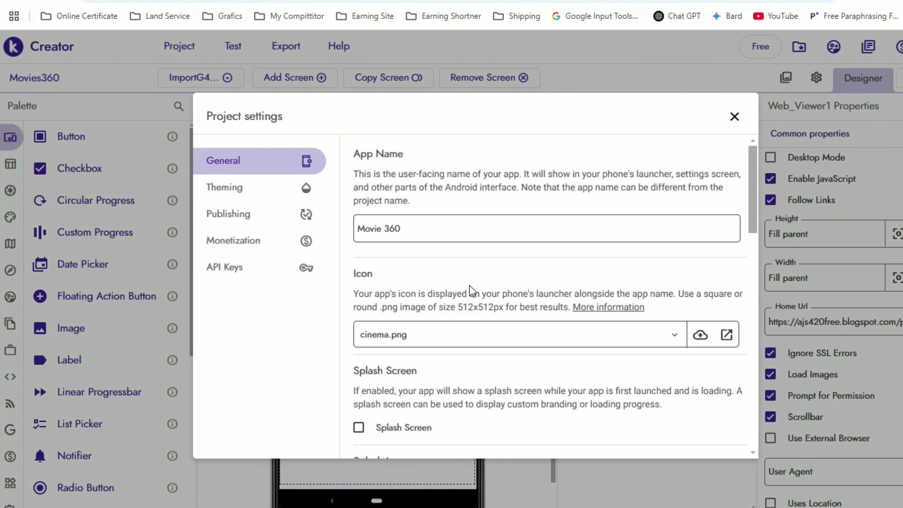
scroll(469, 287, "down", 3)
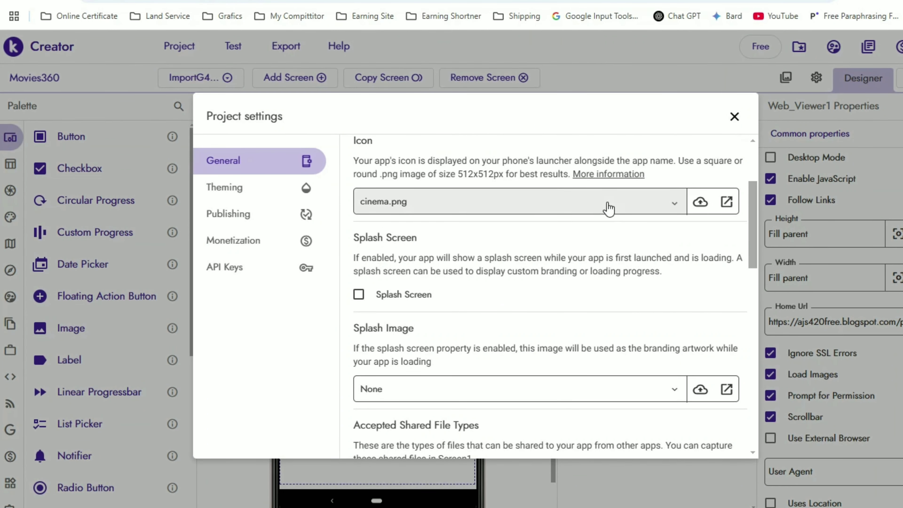
scroll(448, 287, "up", 2)
scroll(448, 292, "down", 5)
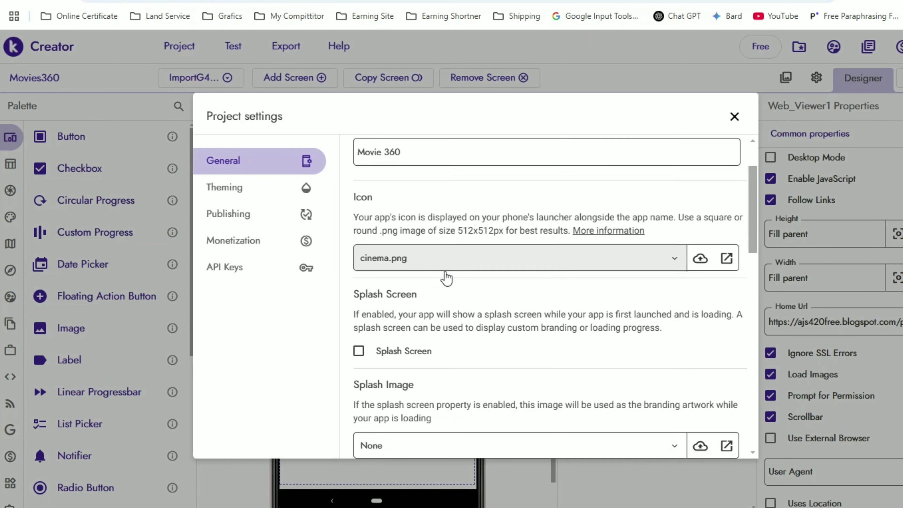
scroll(392, 309, "up", 5)
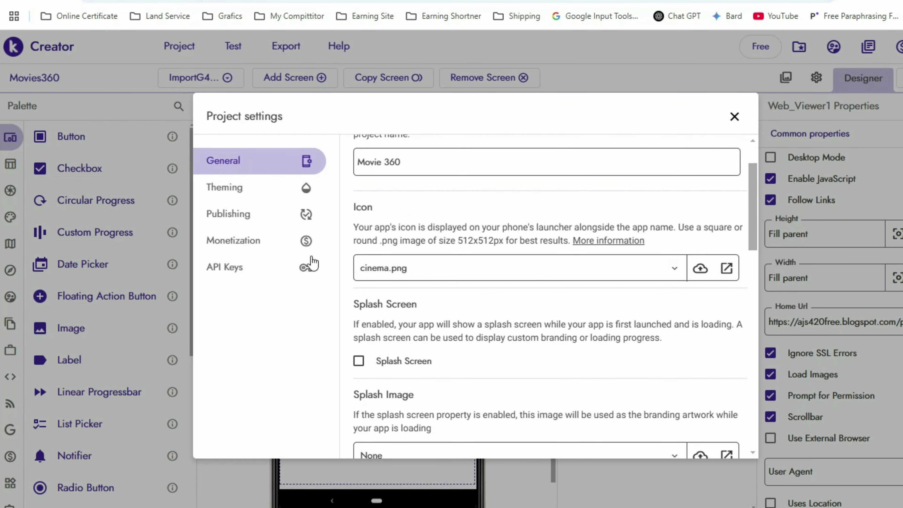
left_click(734, 118)
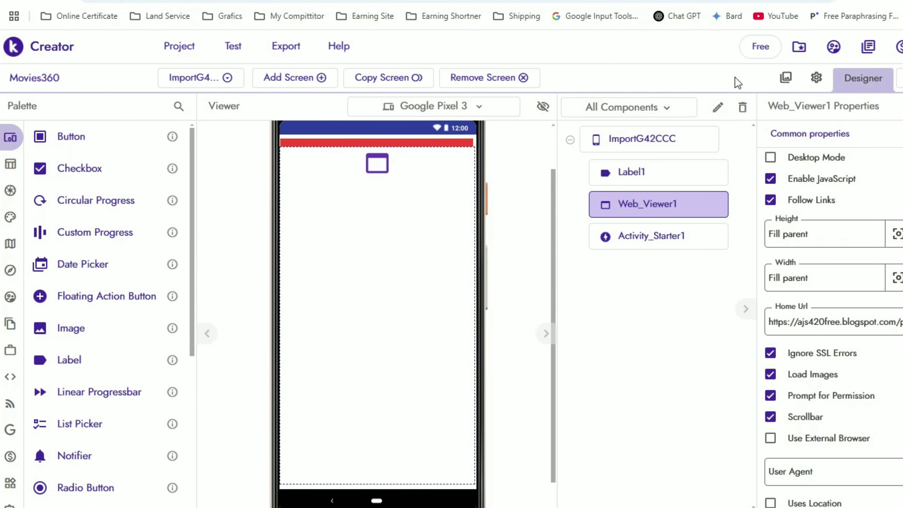
Cancel the Add screen prompt and check the screen list without switching screens.
left_click(299, 82)
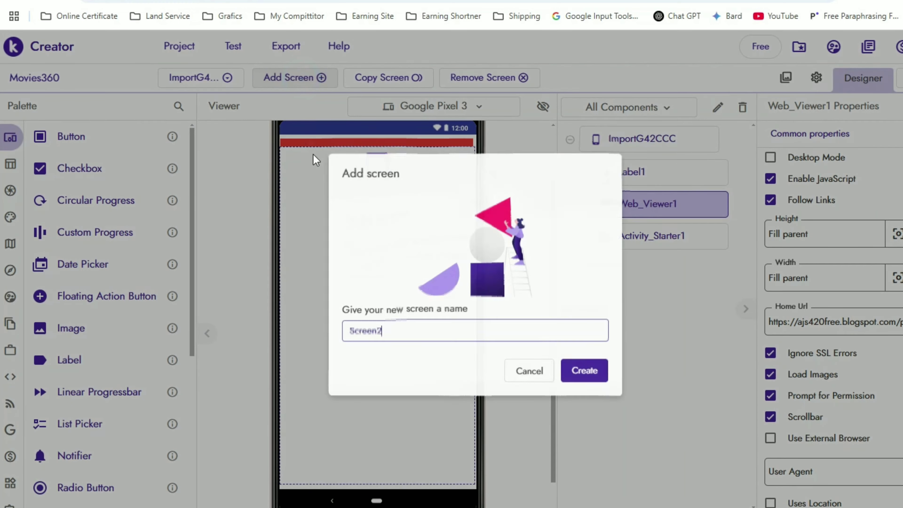
left_click(529, 373)
left_click(206, 77)
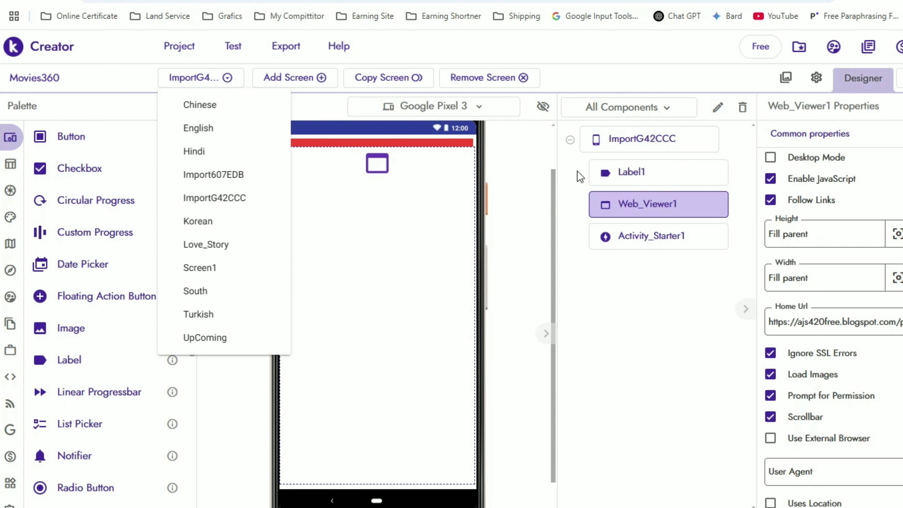
left_click(519, 137)
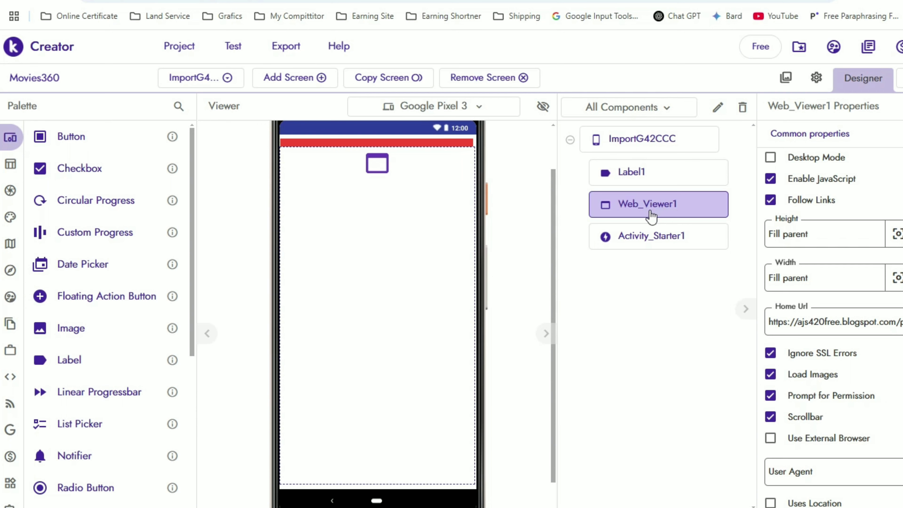
Inspect Web_Viewer1's Home Url, then view the ImportG42CCC blocks logic.
left_click(814, 322)
key("ctrl+a")
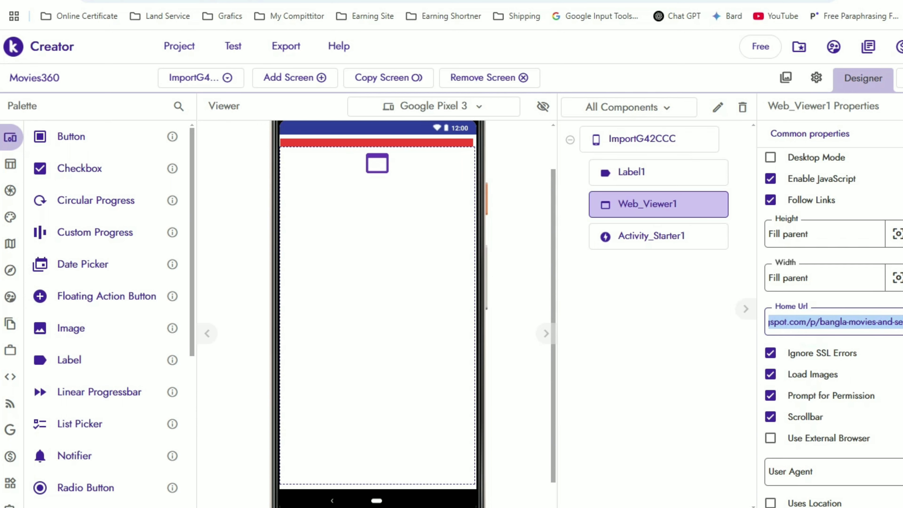
left_click(870, 325)
left_click_drag(814, 321, 902, 325)
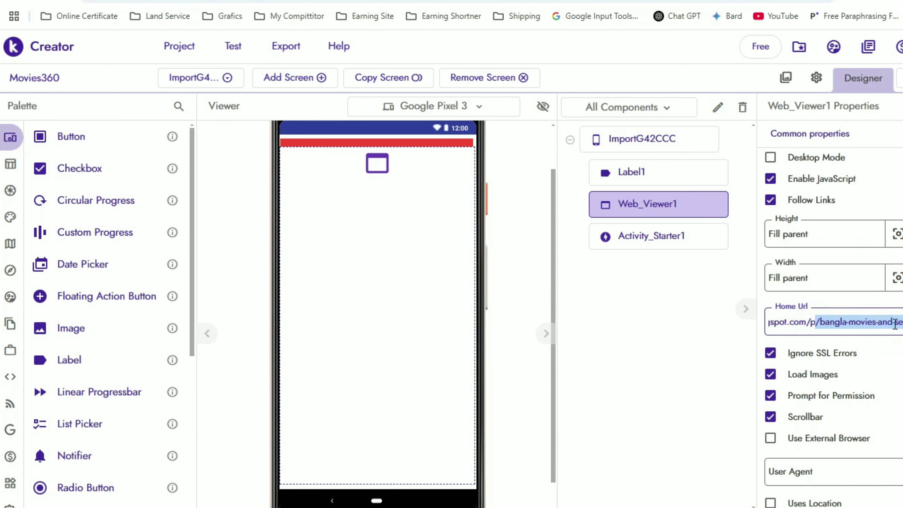
left_click(896, 324)
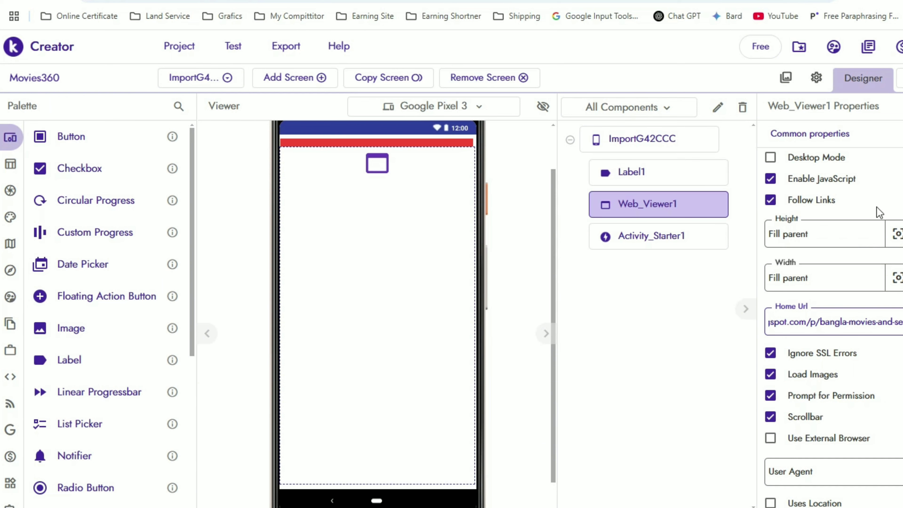
left_click(902, 84)
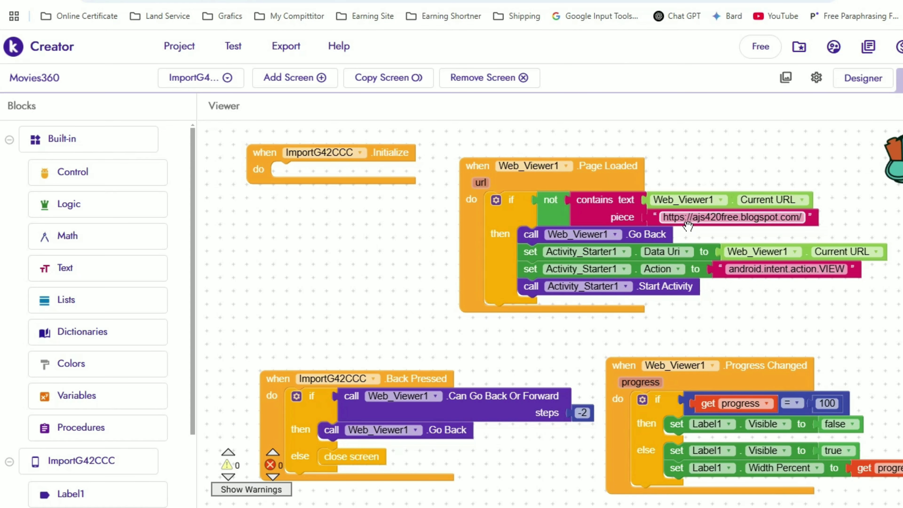
Switch to the South screen's designer and inspect its Web_Viewer1 Home Url.
left_click(867, 81)
left_click(218, 82)
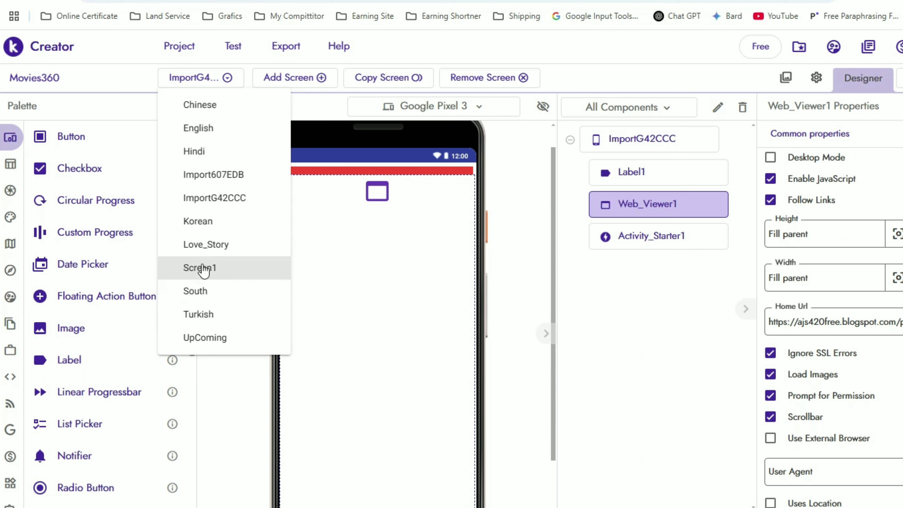
left_click(231, 298)
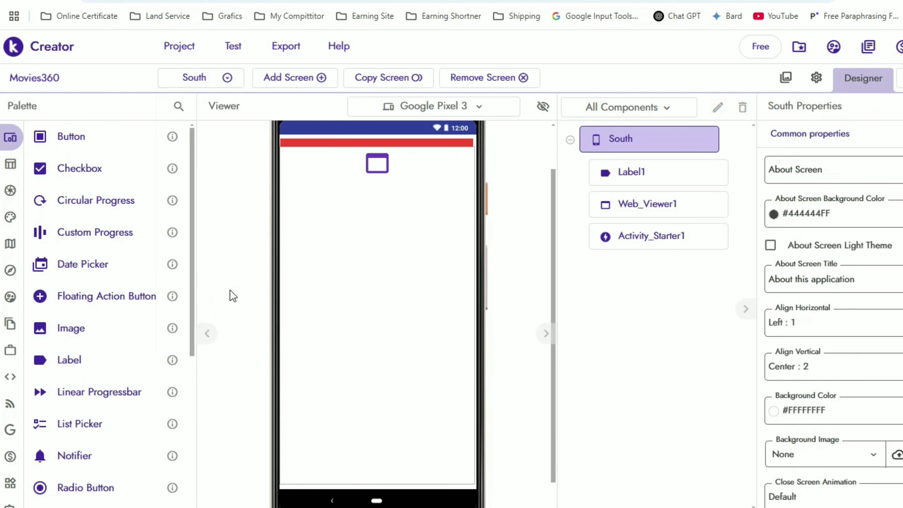
left_click(671, 205)
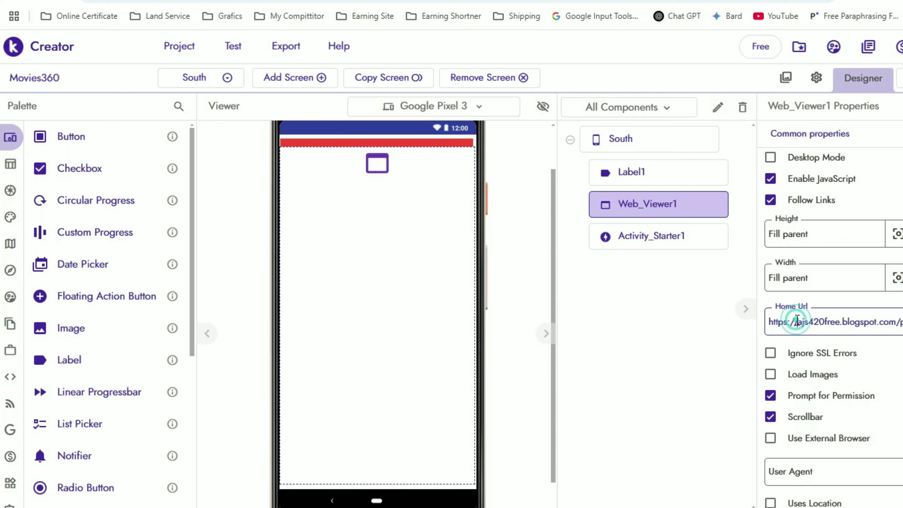
left_click_drag(796, 319, 901, 322)
left_click(896, 315)
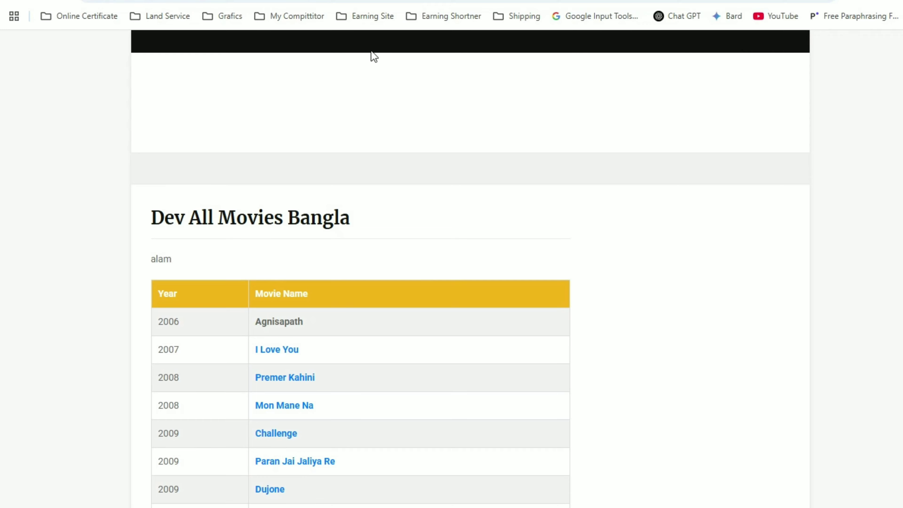
Leave the post editor and go to Plugins > Installed Plugins.
scroll(712, 370, "down", 20)
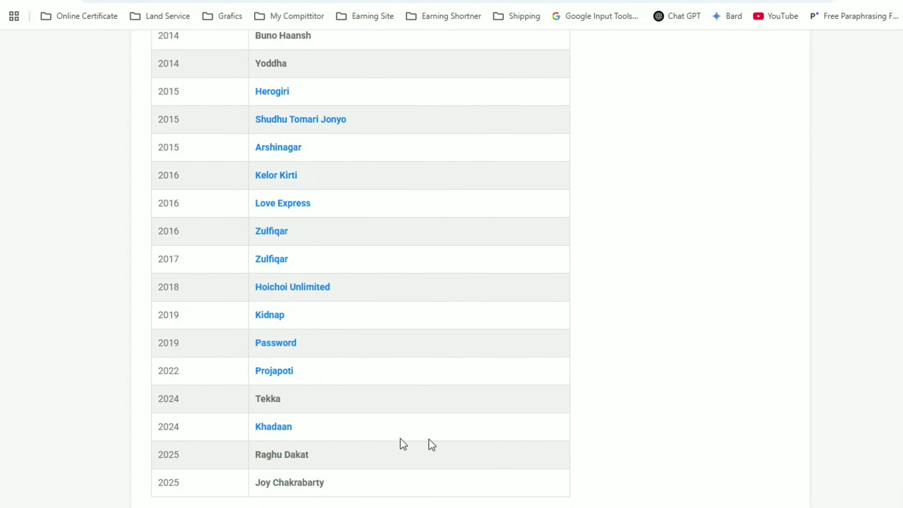
scroll(712, 427, "up", 20)
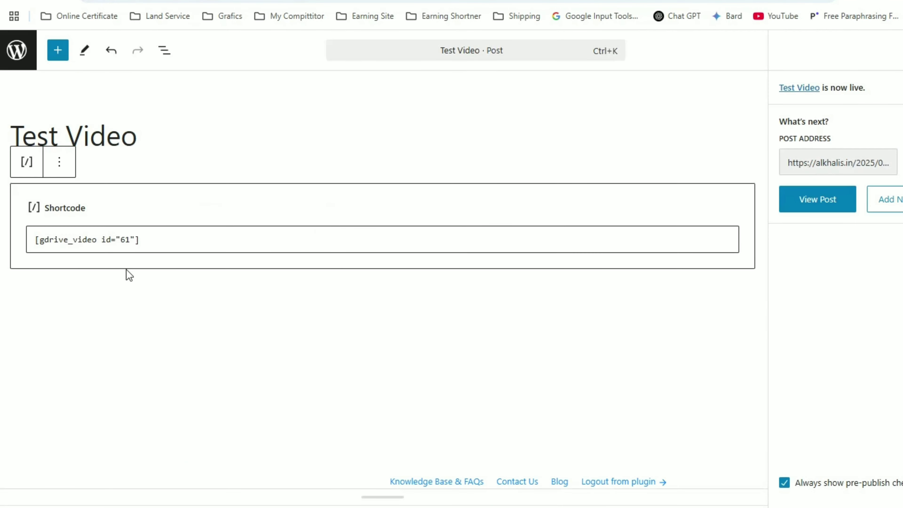
left_click(17, 53)
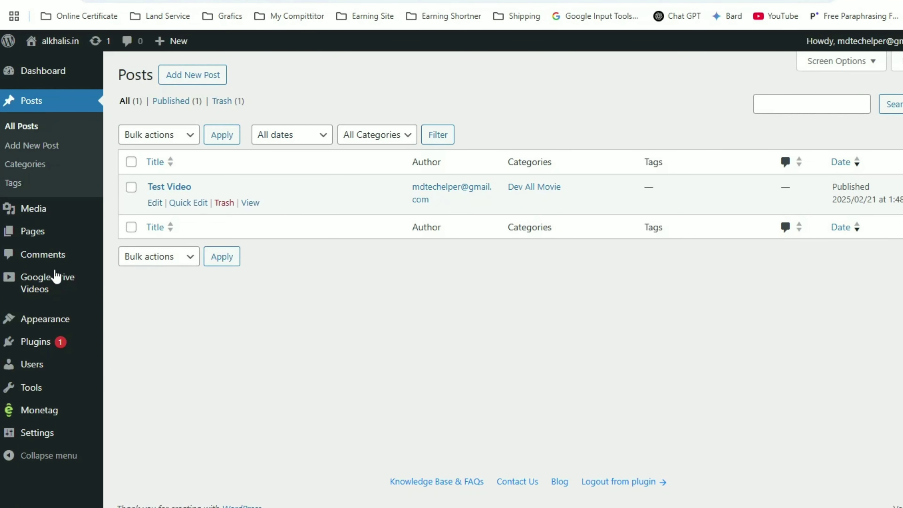
mouse_move(30, 340)
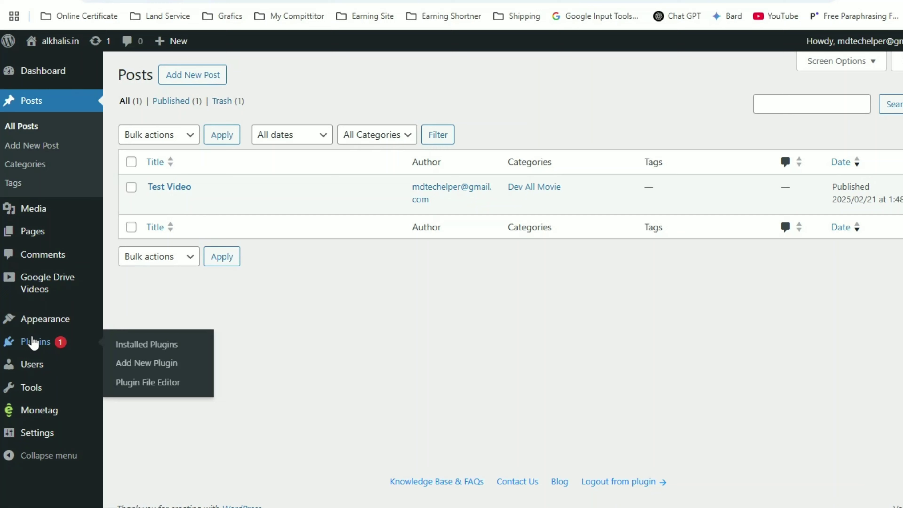
left_click(155, 344)
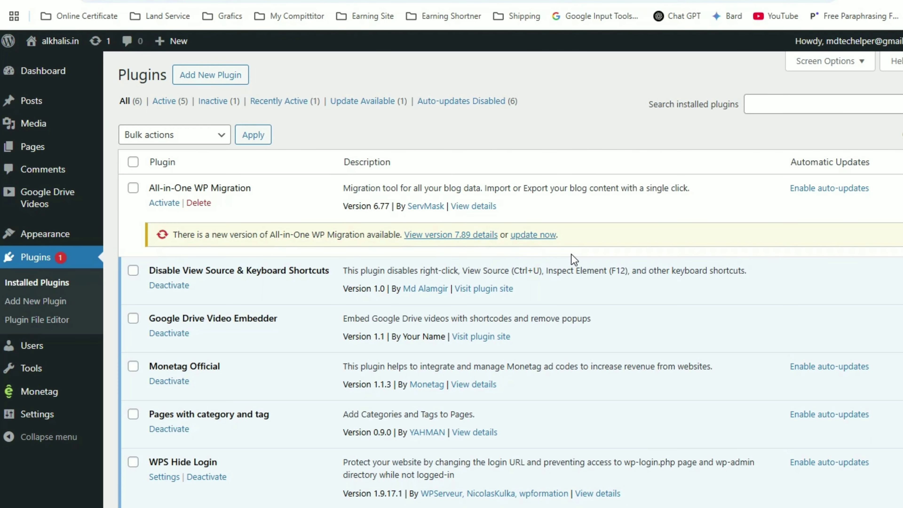
Open Google Drive Videos and scroll through its 33 entries with gdrive_video shortcodes.
scroll(173, 290, "down", 2)
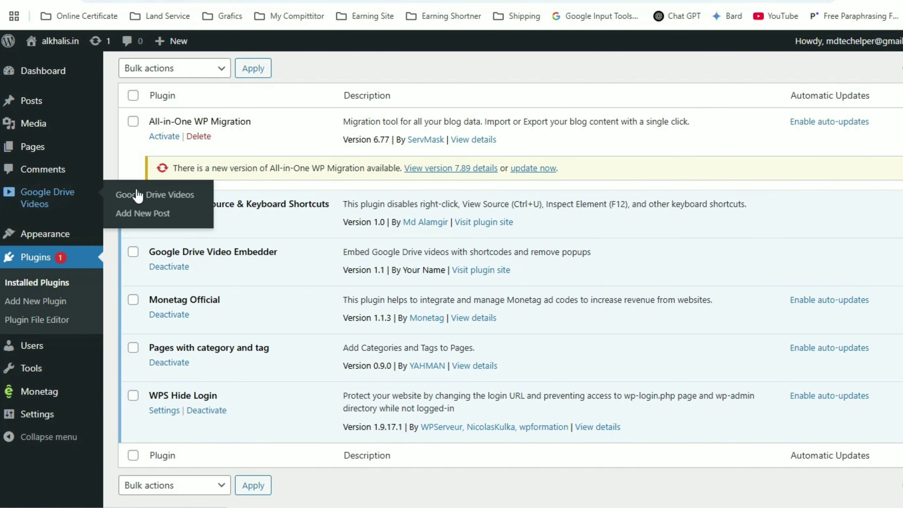
left_click(119, 196)
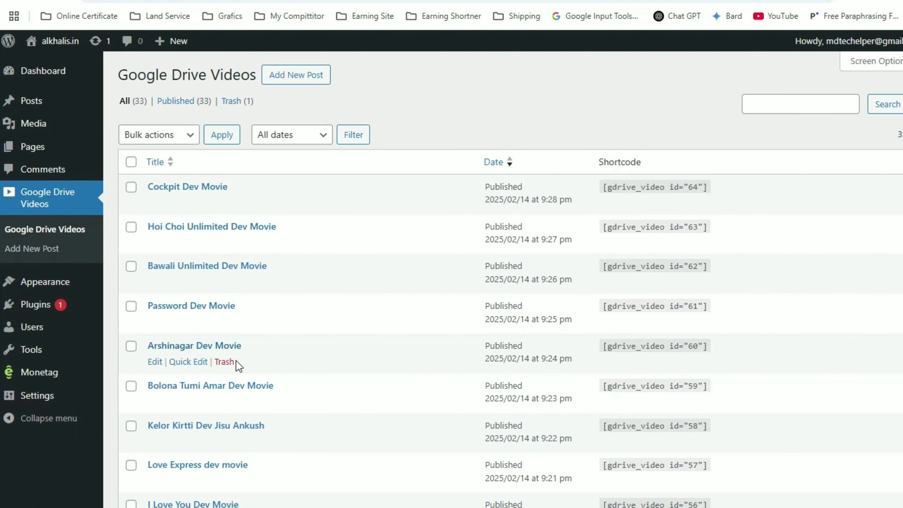
scroll(291, 217, "down", 6)
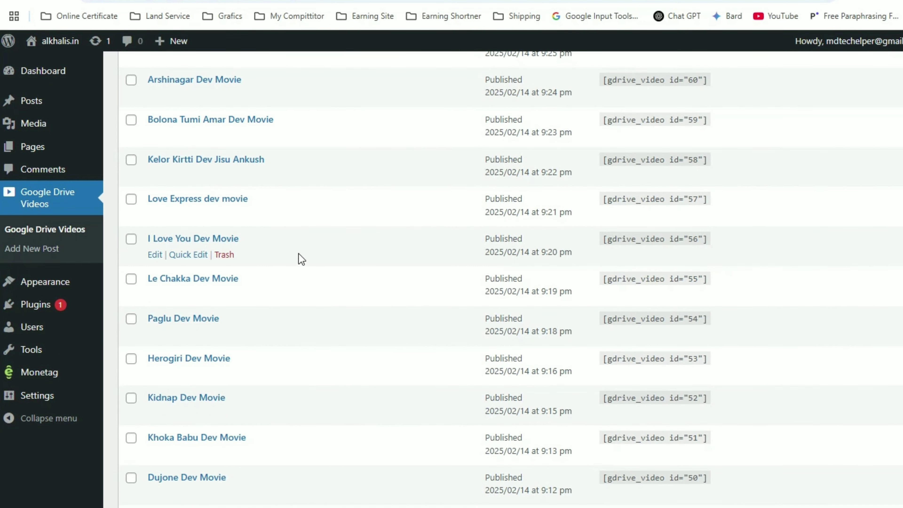
scroll(347, 333, "up", 5)
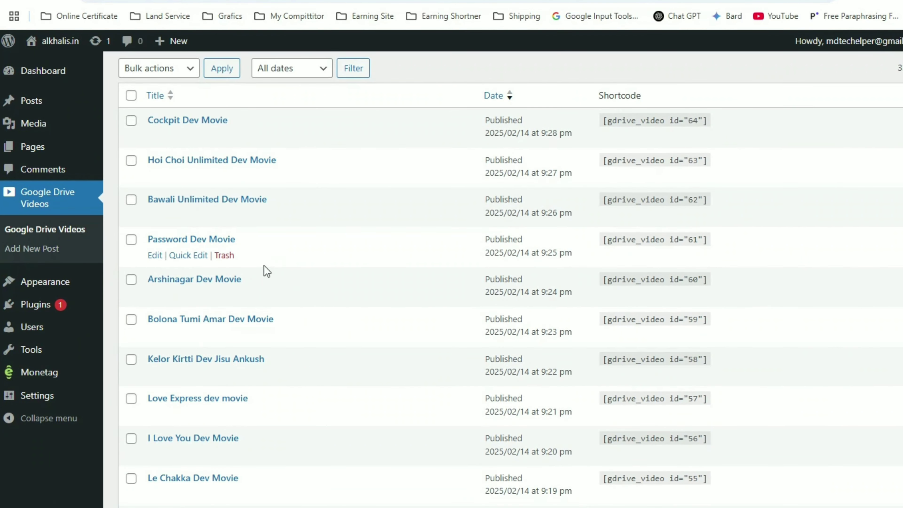